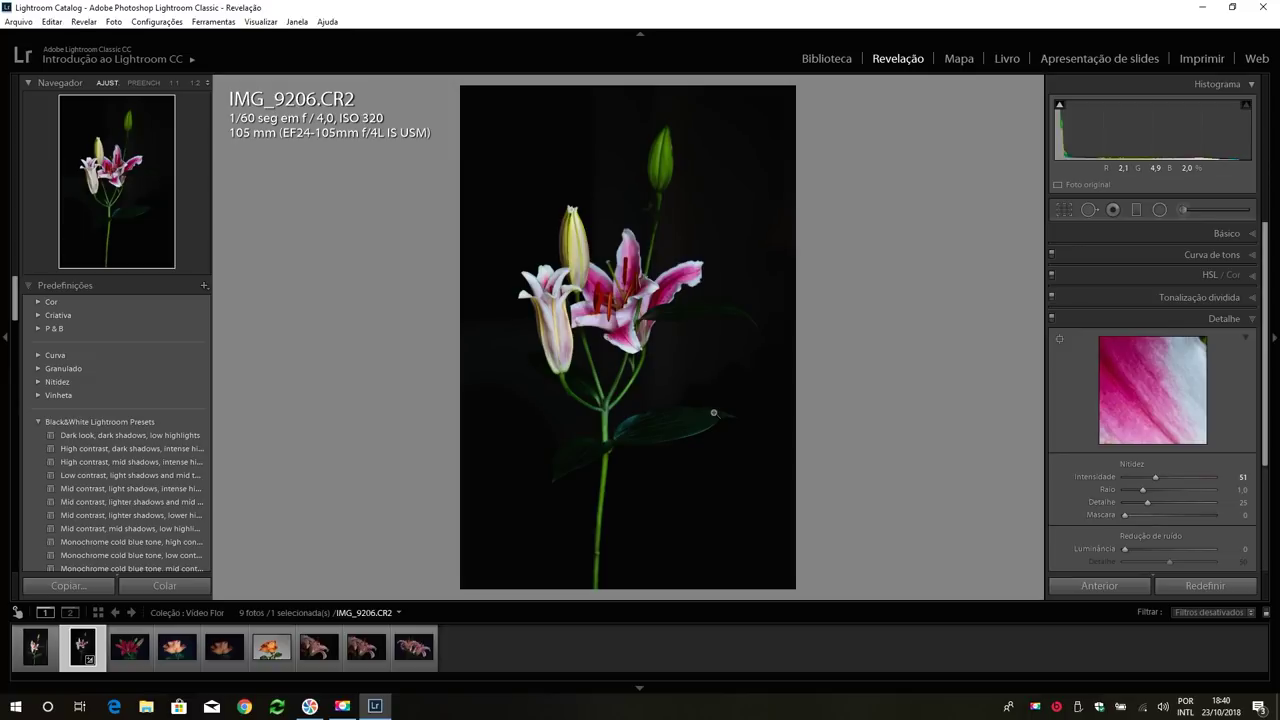
- Crop IMG_9187.CR2 slightly tighter around the lily using the as-shot aspect ratio, keeping the whole plant inside the frame
key("f")
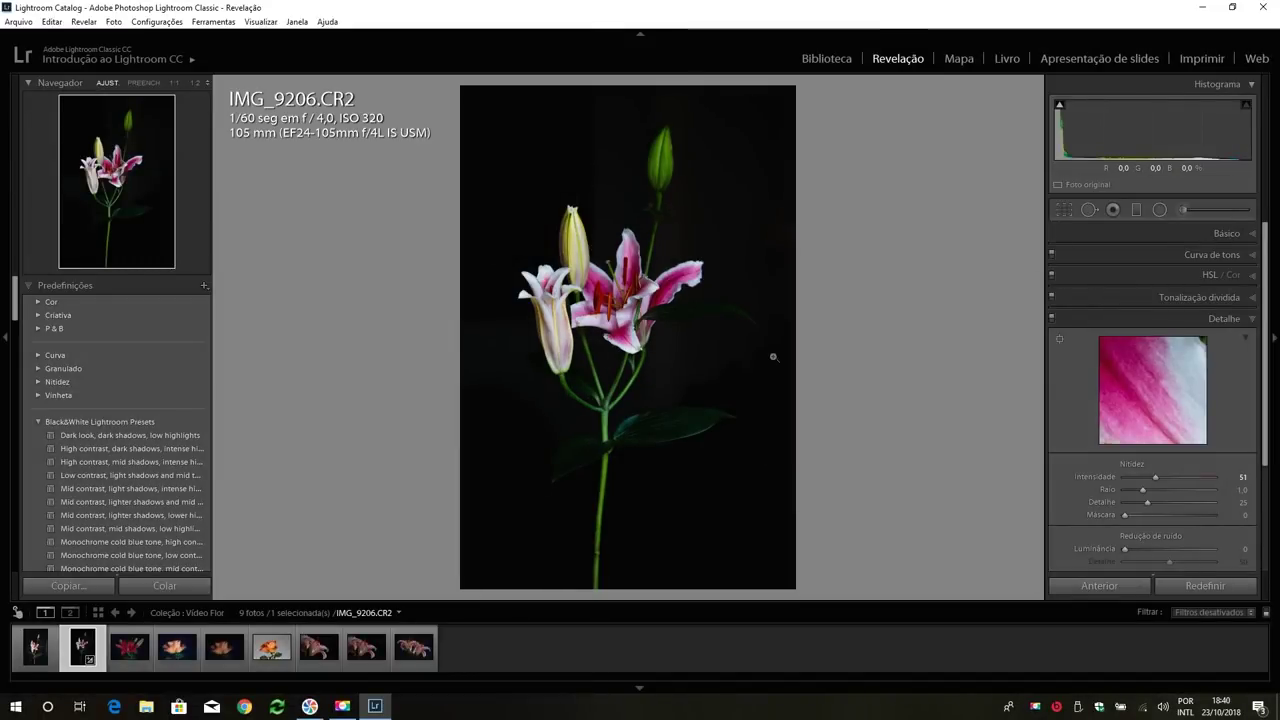
left_click(52, 658)
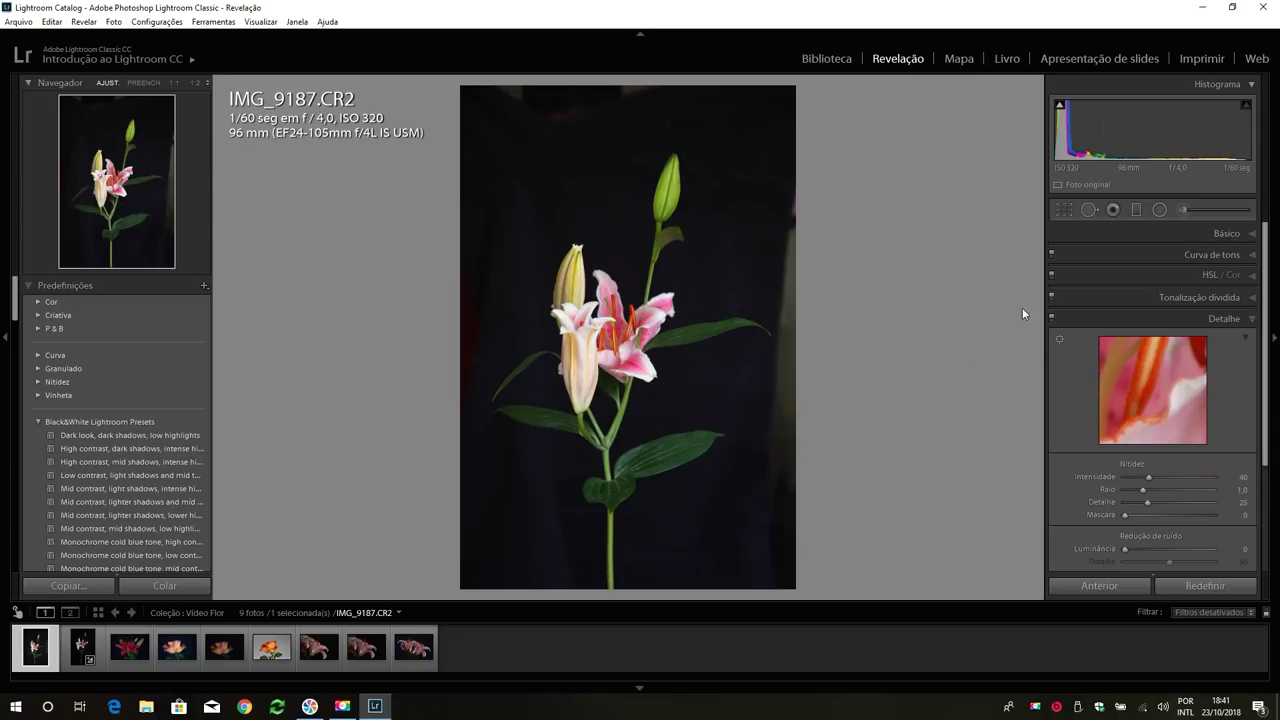
left_click(1070, 209)
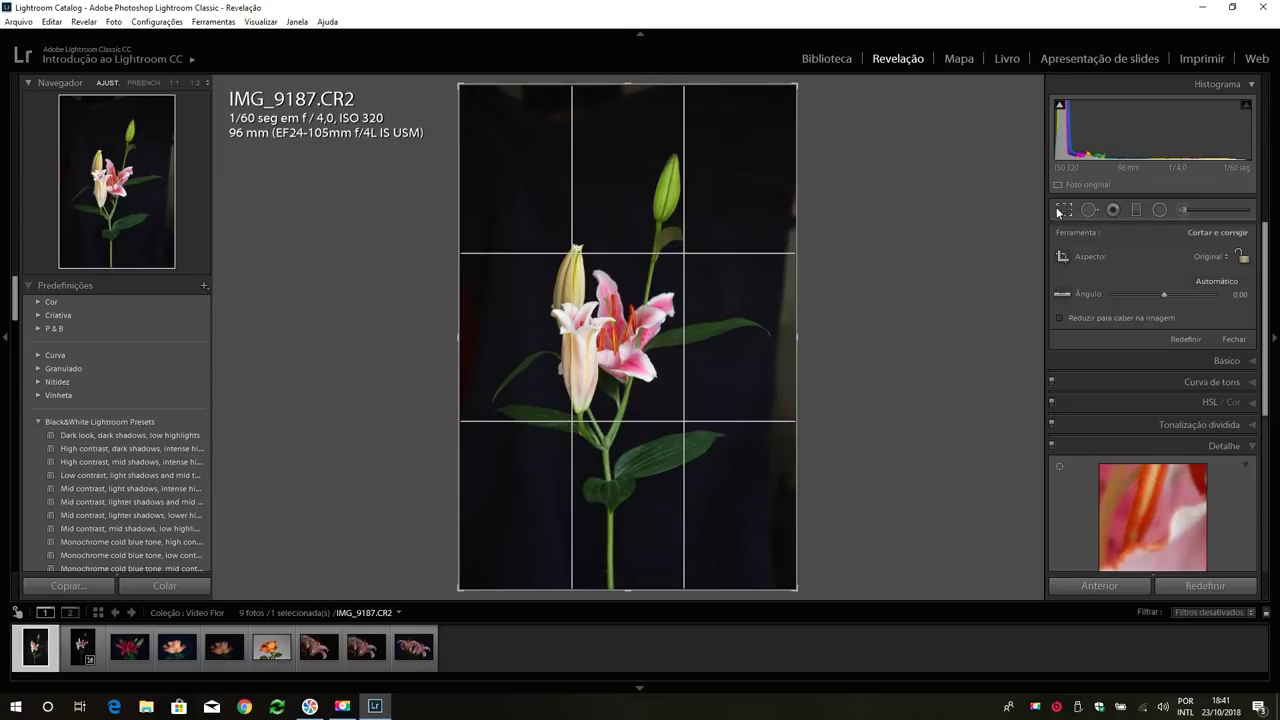
left_click(1204, 256)
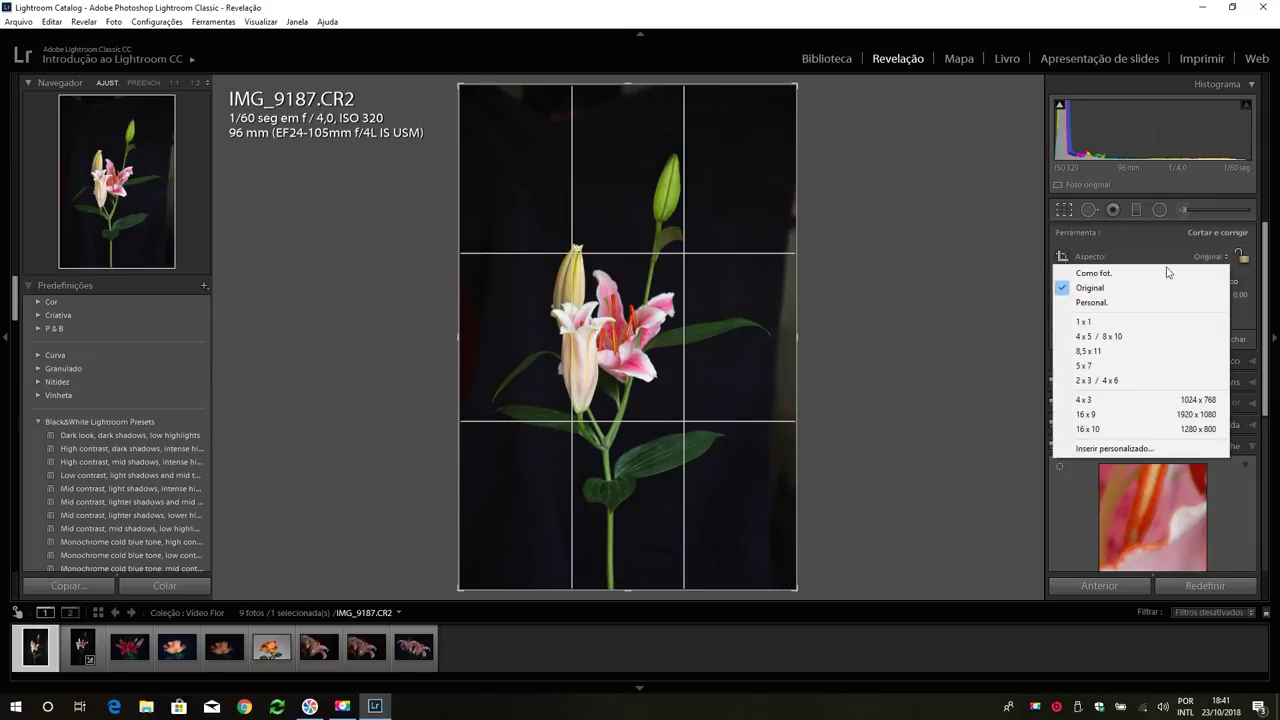
left_click(1128, 273)
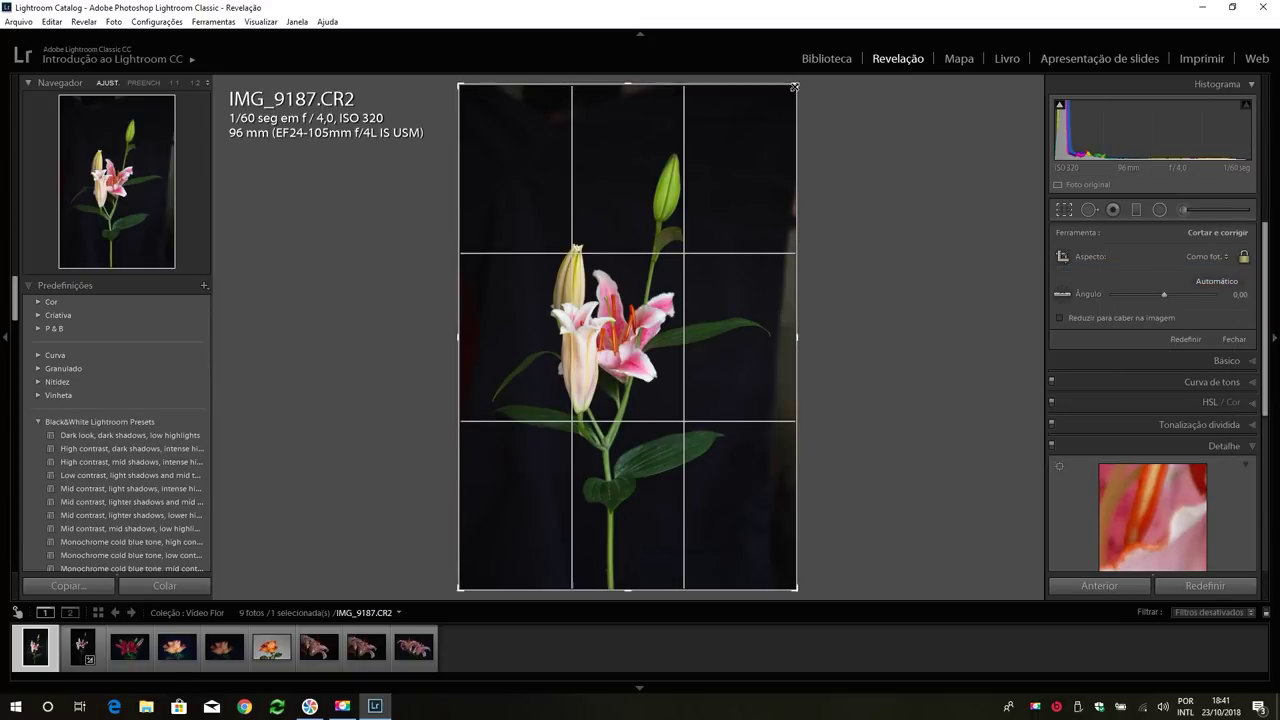
left_click_drag(794, 87, 770, 121)
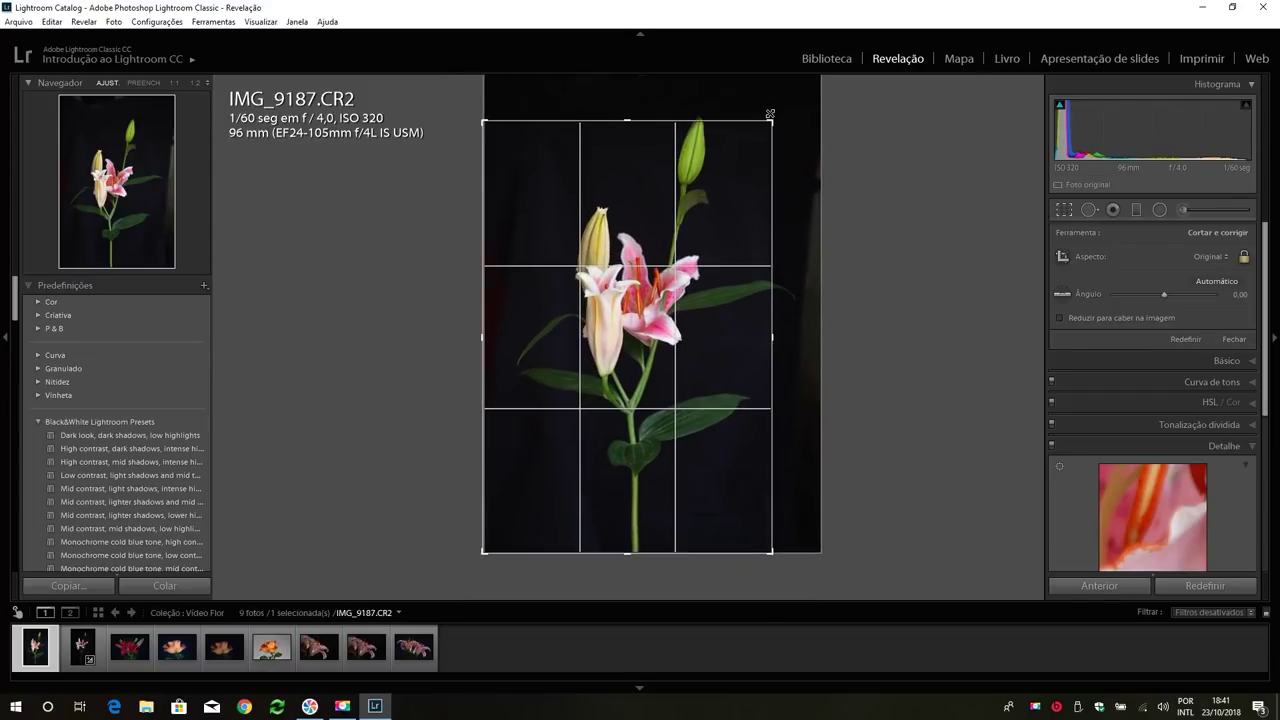
left_click_drag(623, 380, 599, 394)
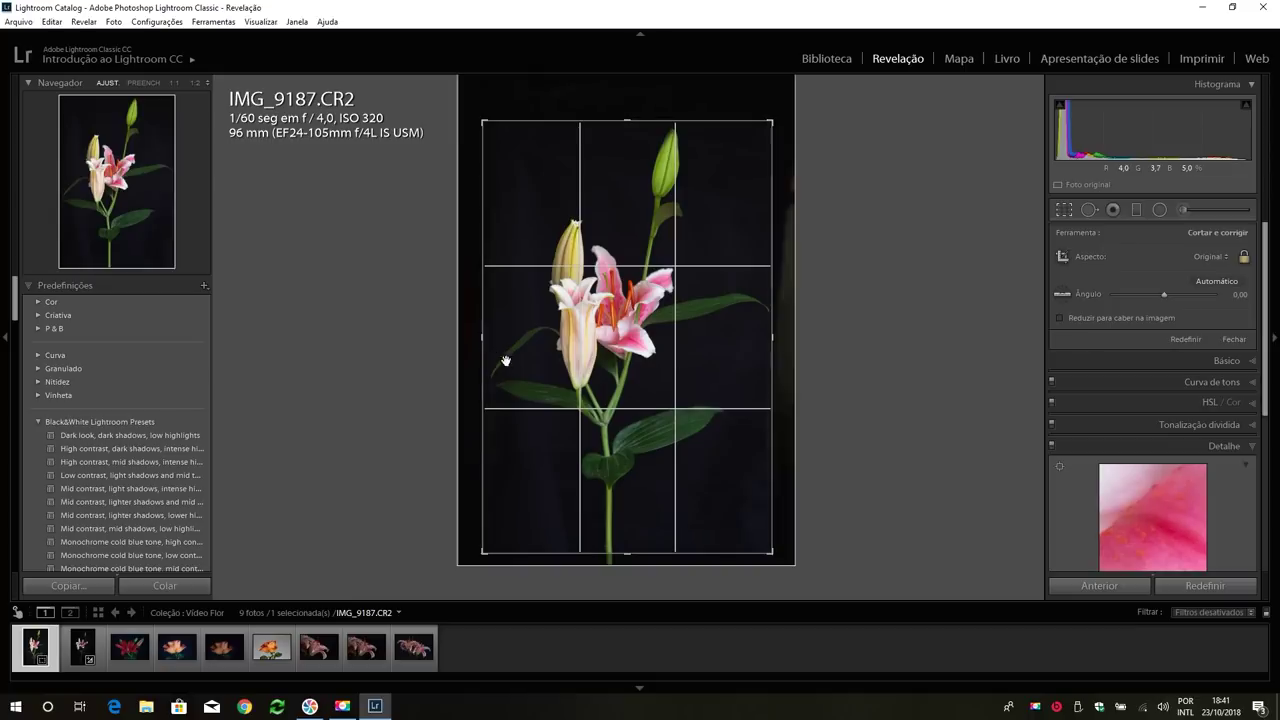
left_click_drag(608, 371, 606, 394)
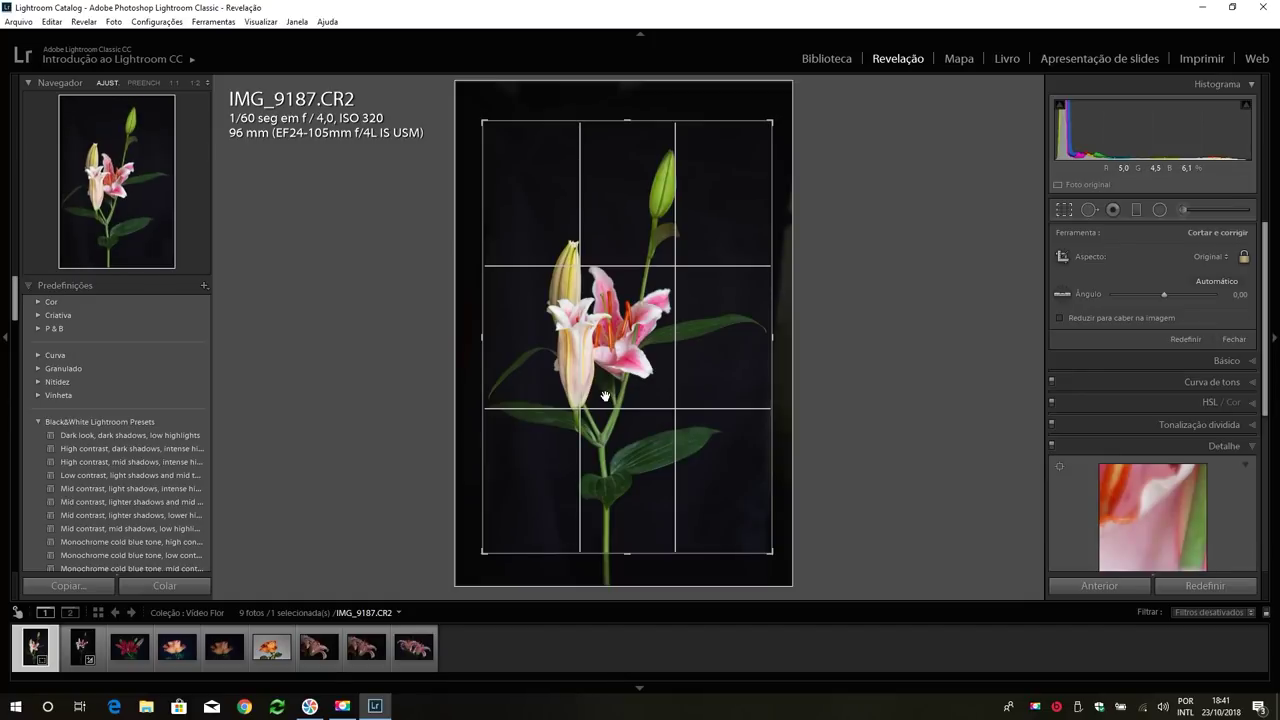
key("Return")
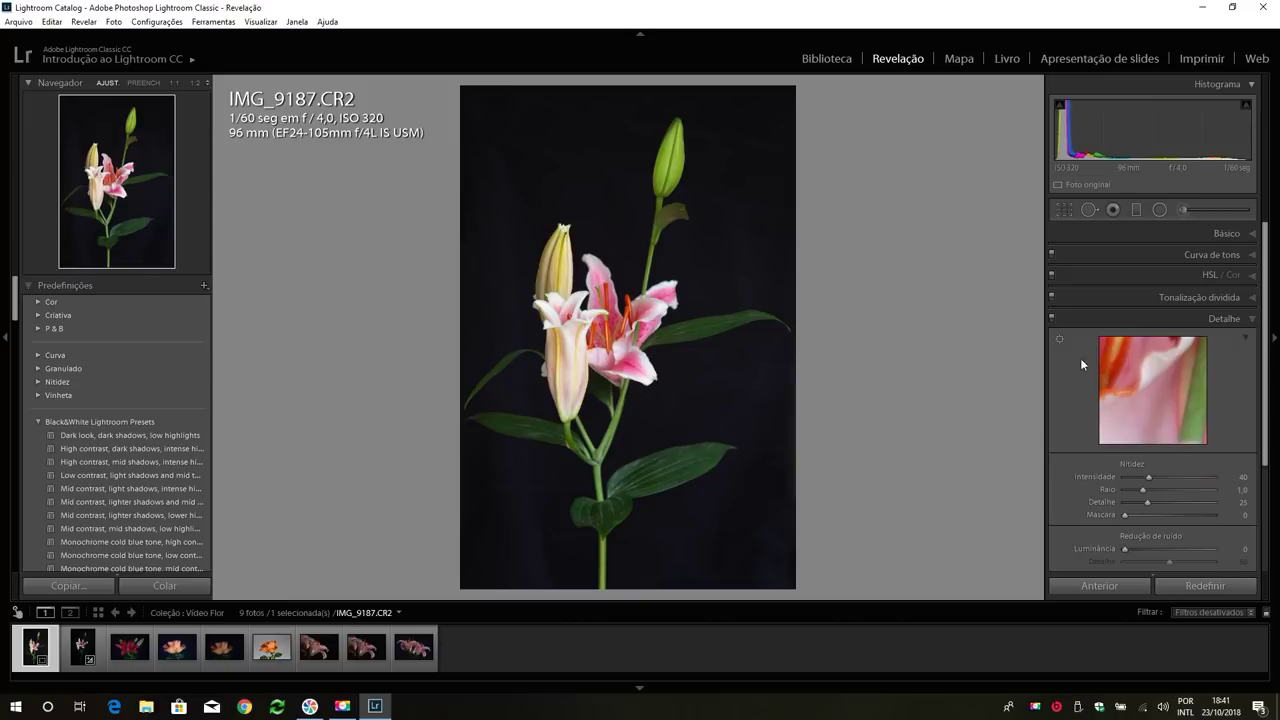
- Adjust the basic tones of the pink lily photo: Contrast +58, Highlights −36 and Blacks −37
left_click(1163, 232)
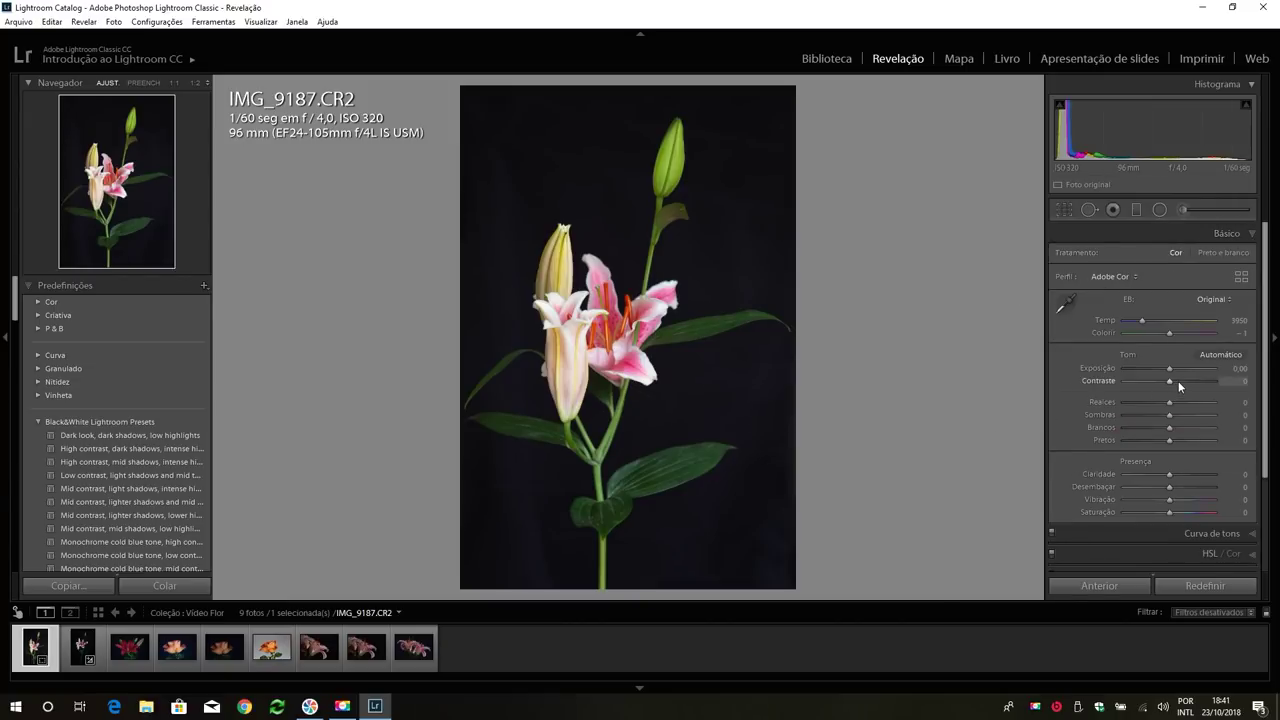
left_click_drag(1171, 380, 1194, 396)
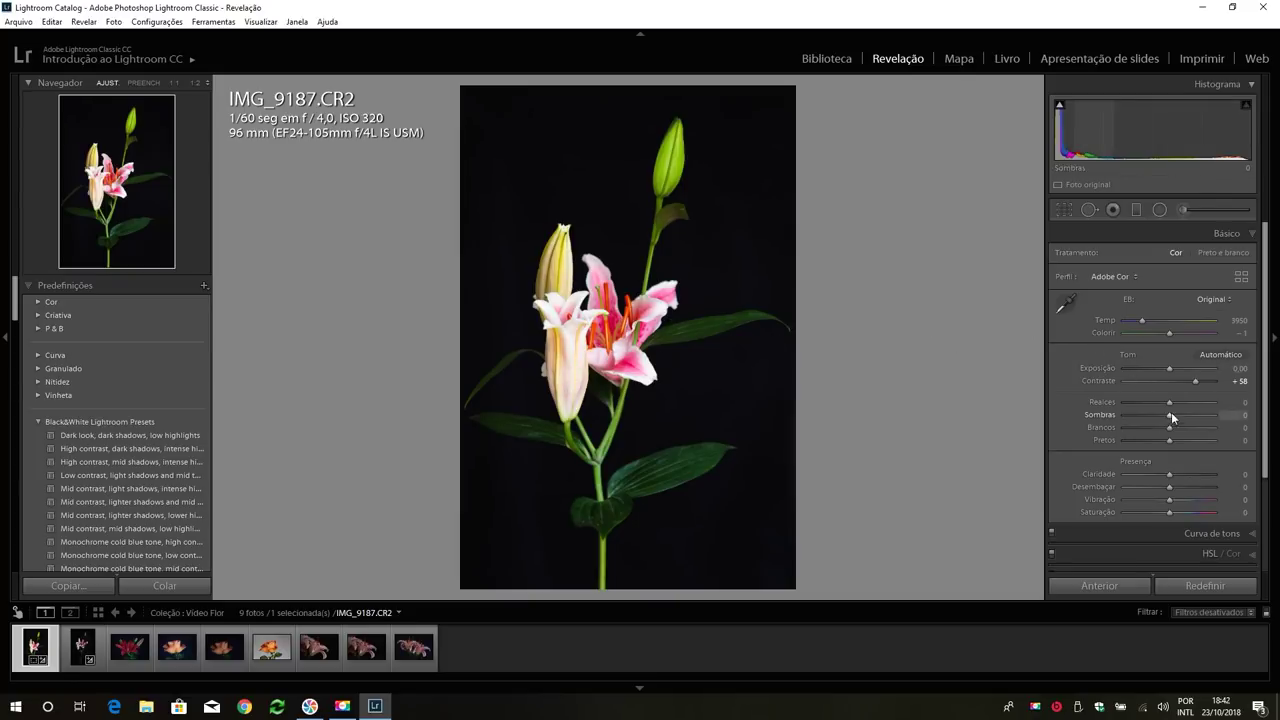
left_click_drag(1169, 401, 1152, 403)
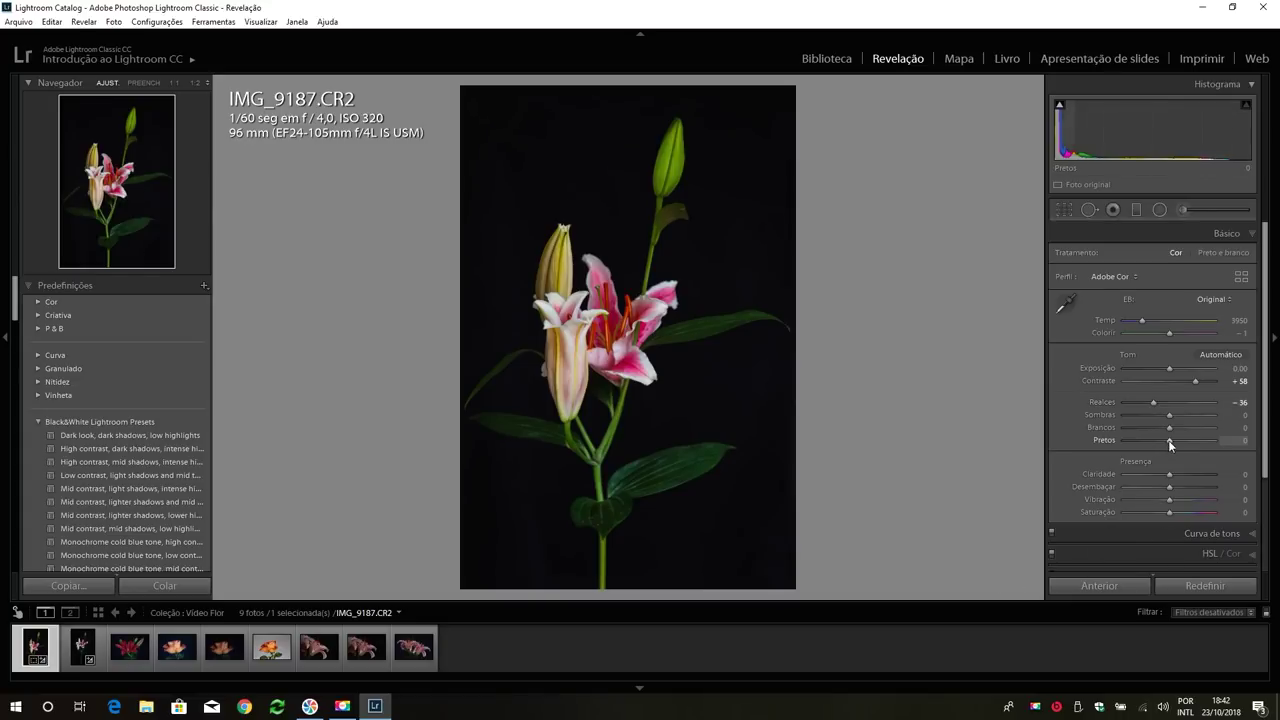
left_click_drag(1168, 445, 1161, 447)
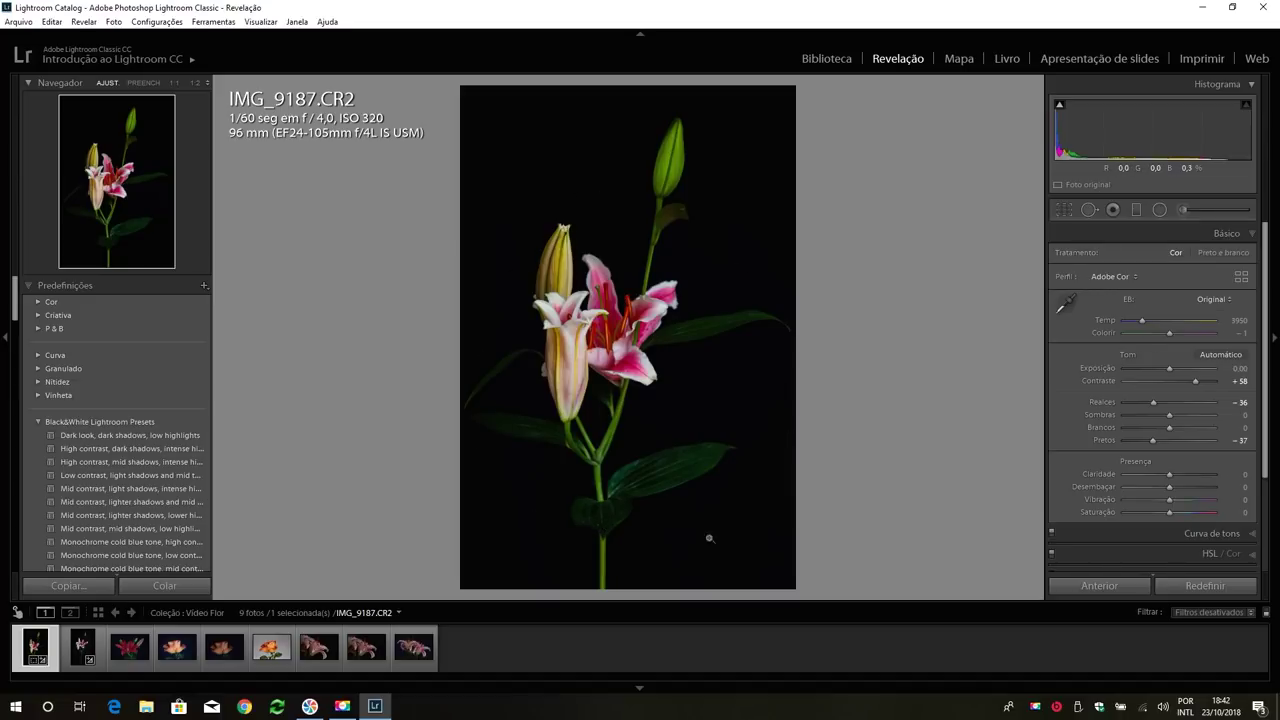
- Brighten the stem, leaves and buds by setting HSL luminance to +31 for green and +10 for yellow
left_click(1213, 554)
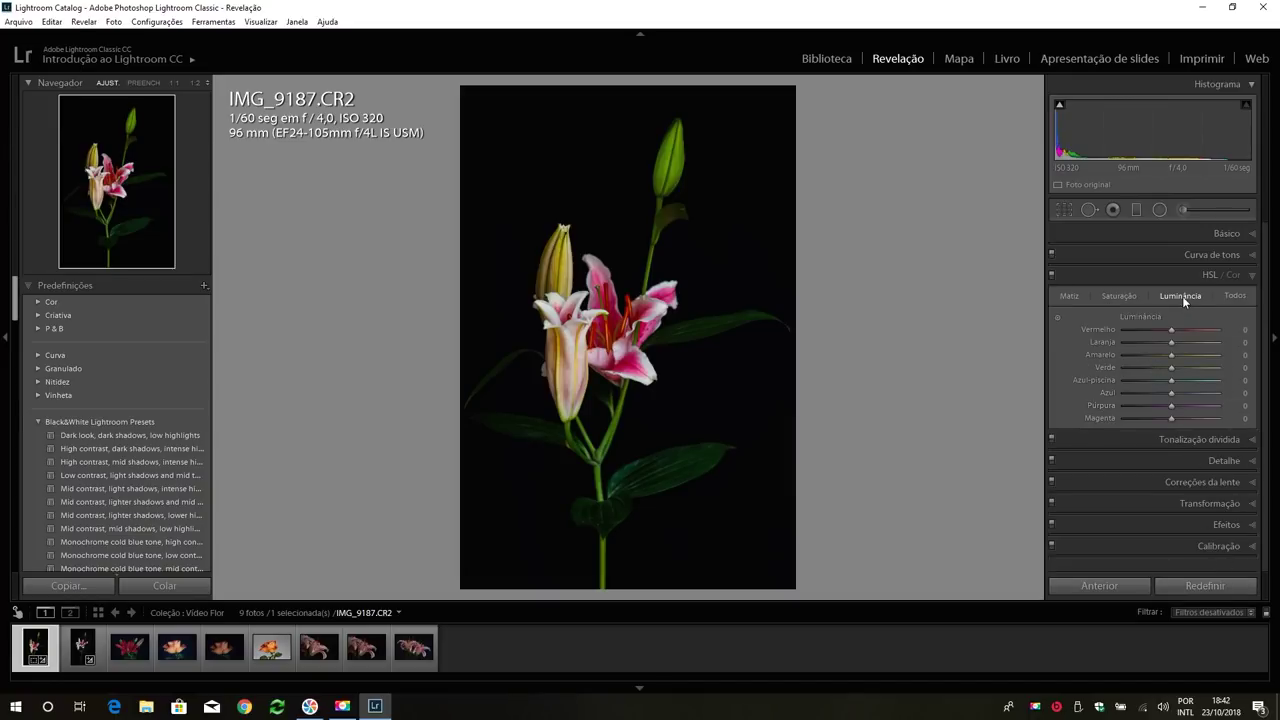
left_click_drag(1173, 368, 1185, 370)
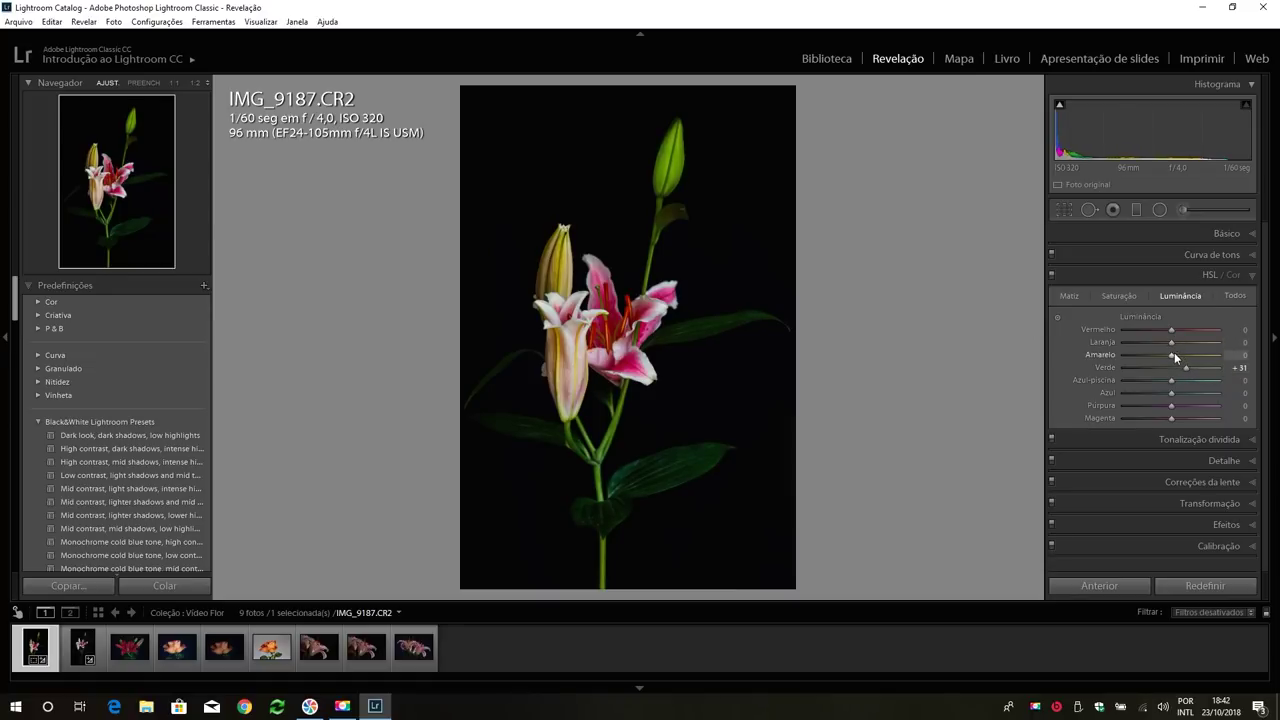
left_click_drag(1172, 355, 1177, 355)
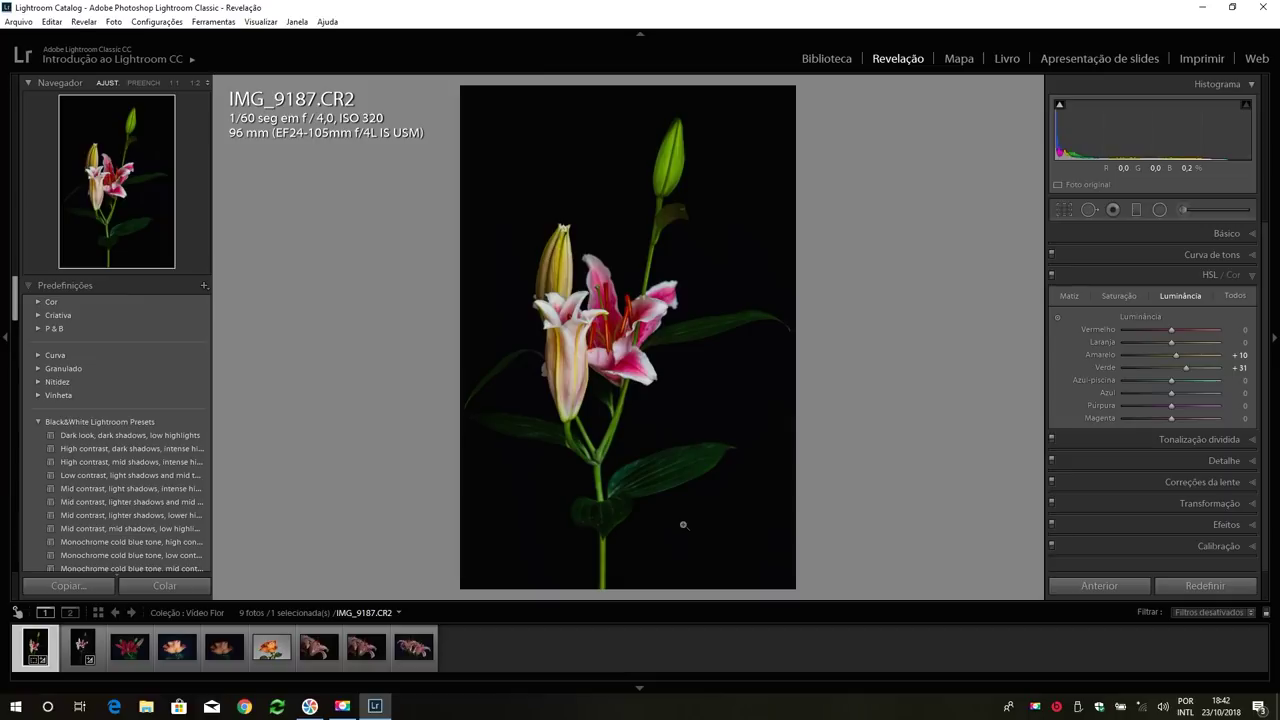
- Set the photo's sharpening amount to 55, cancelling the Lightroom CC sign-in request
left_click(1220, 460)
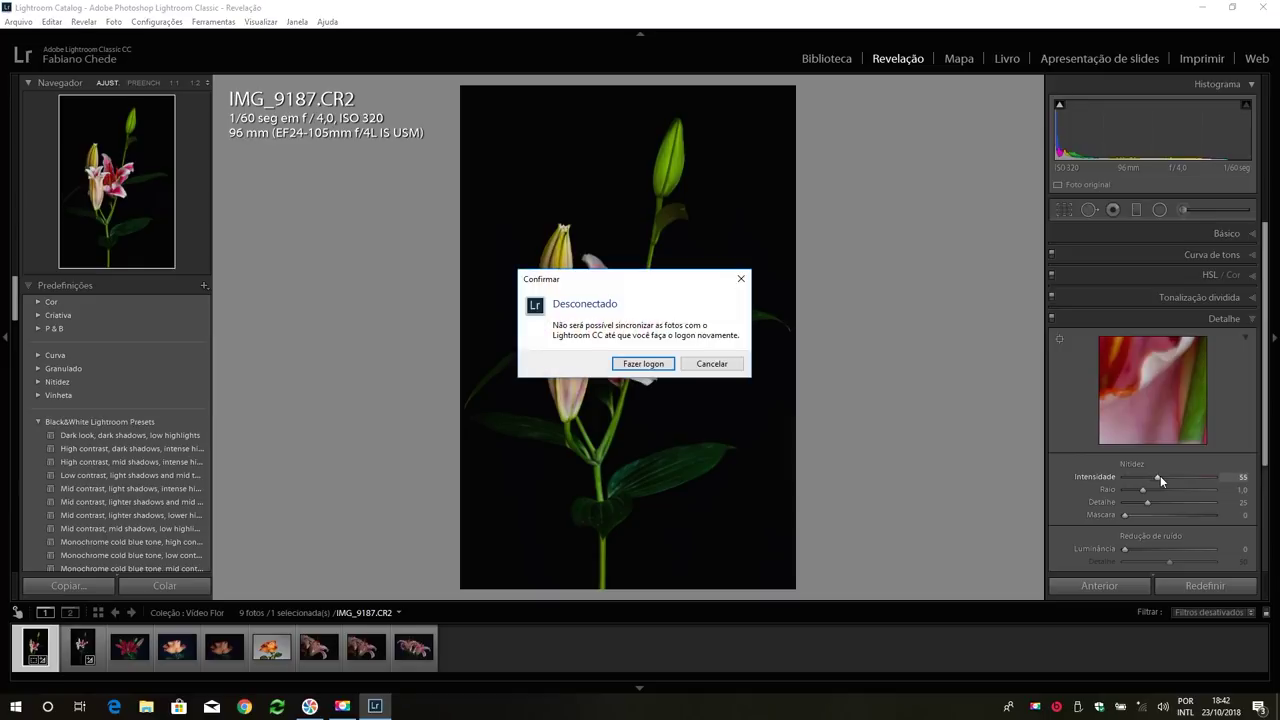
left_click(713, 365)
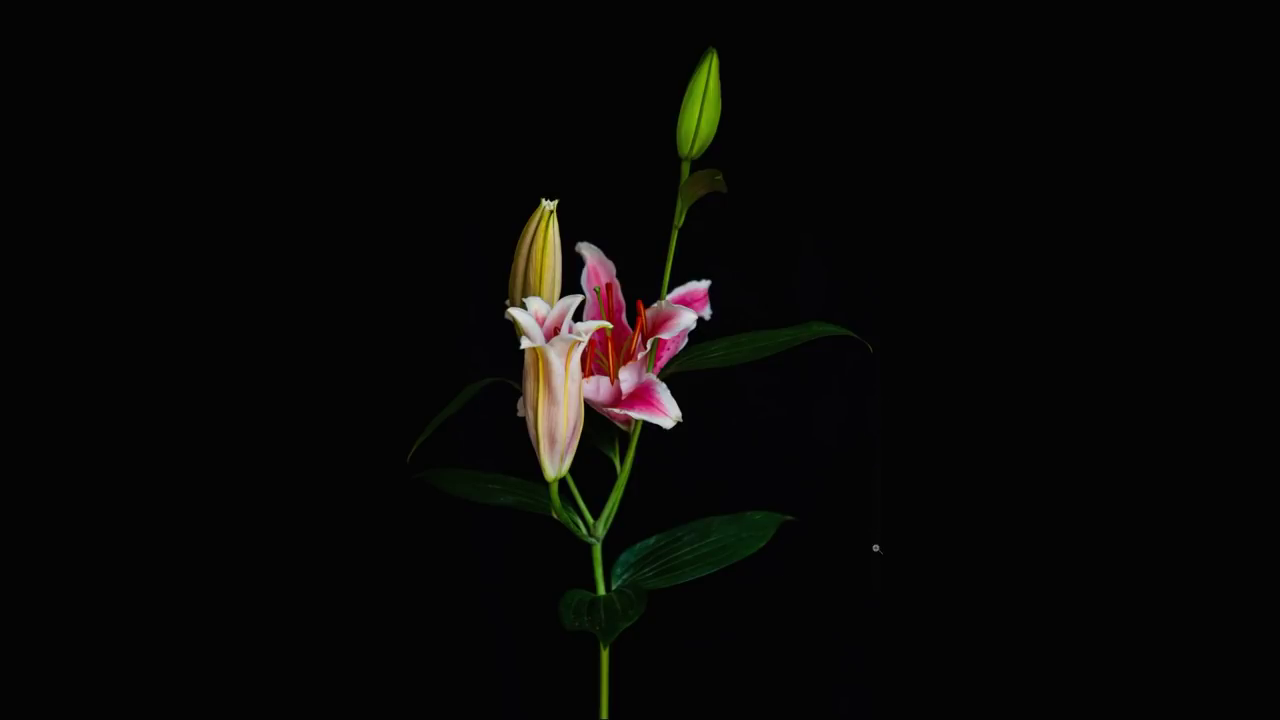
key("f")
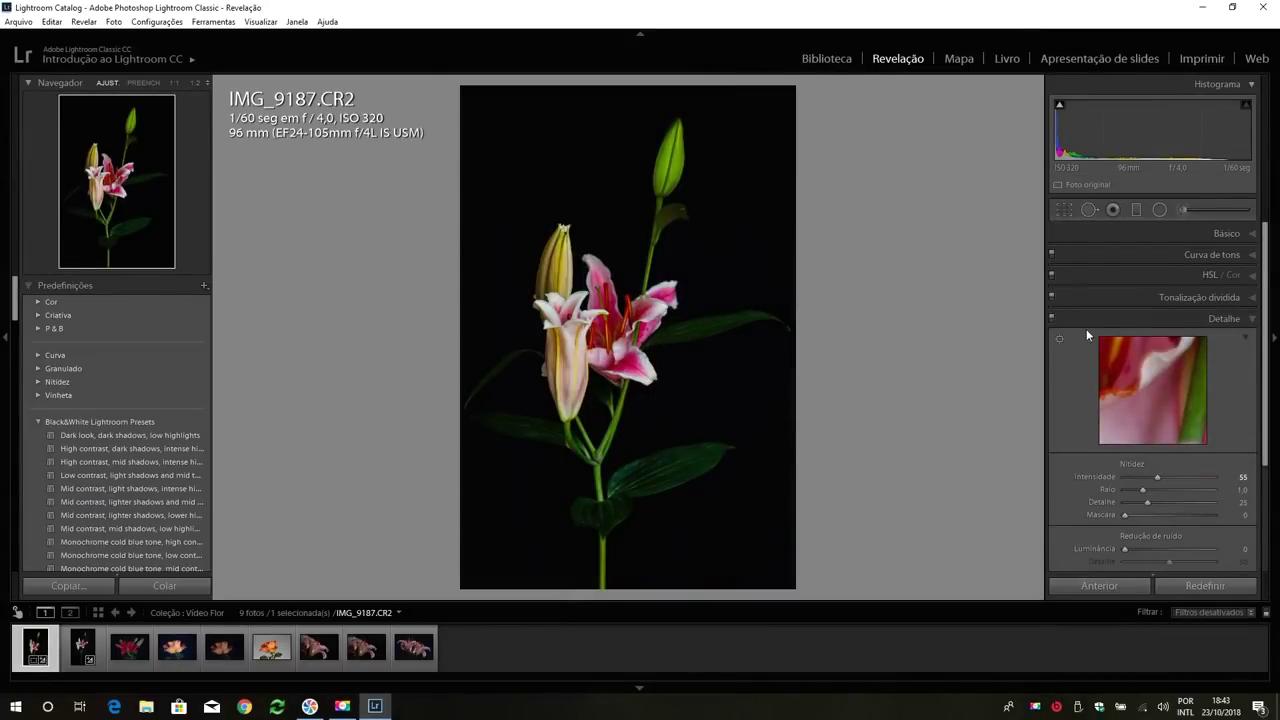
- Darken the background at the photo's right edge with an adjustment brush at Exposure −0.26, and check the photo full screen
left_click(1183, 210)
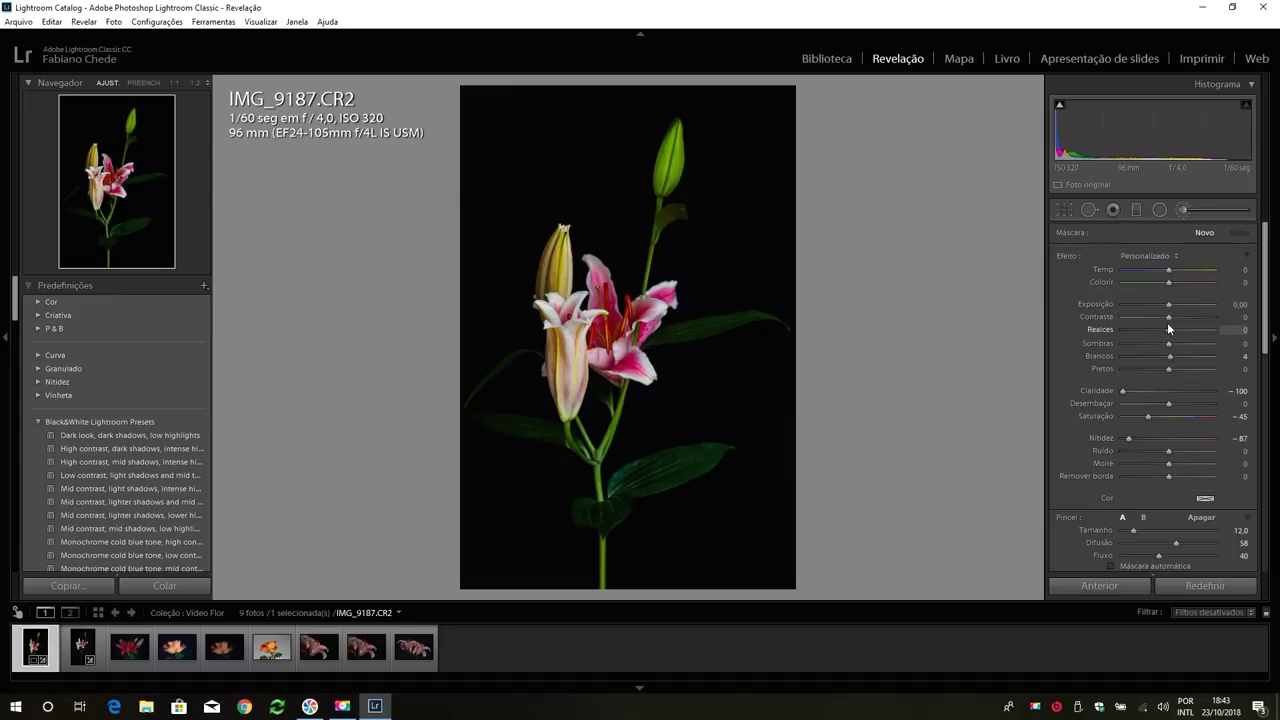
left_click_drag(1169, 304, 1167, 309)
left_click(788, 387)
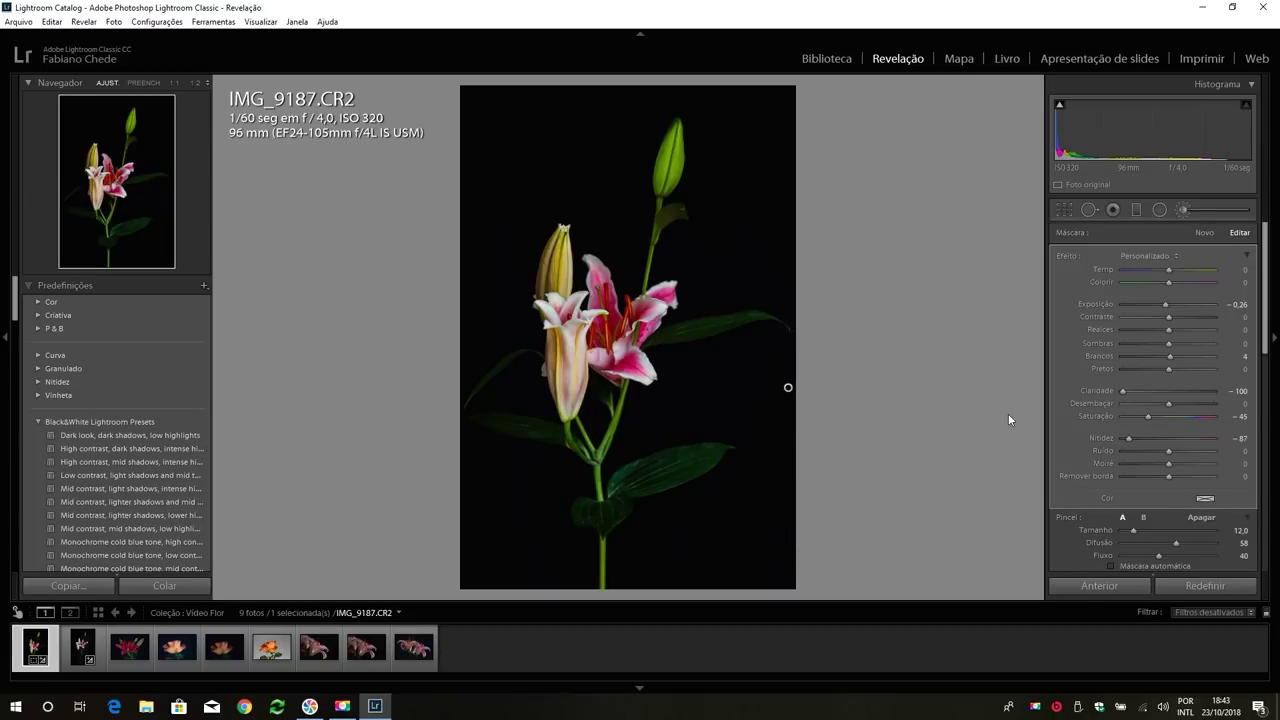
left_click(1183, 211)
key("f")
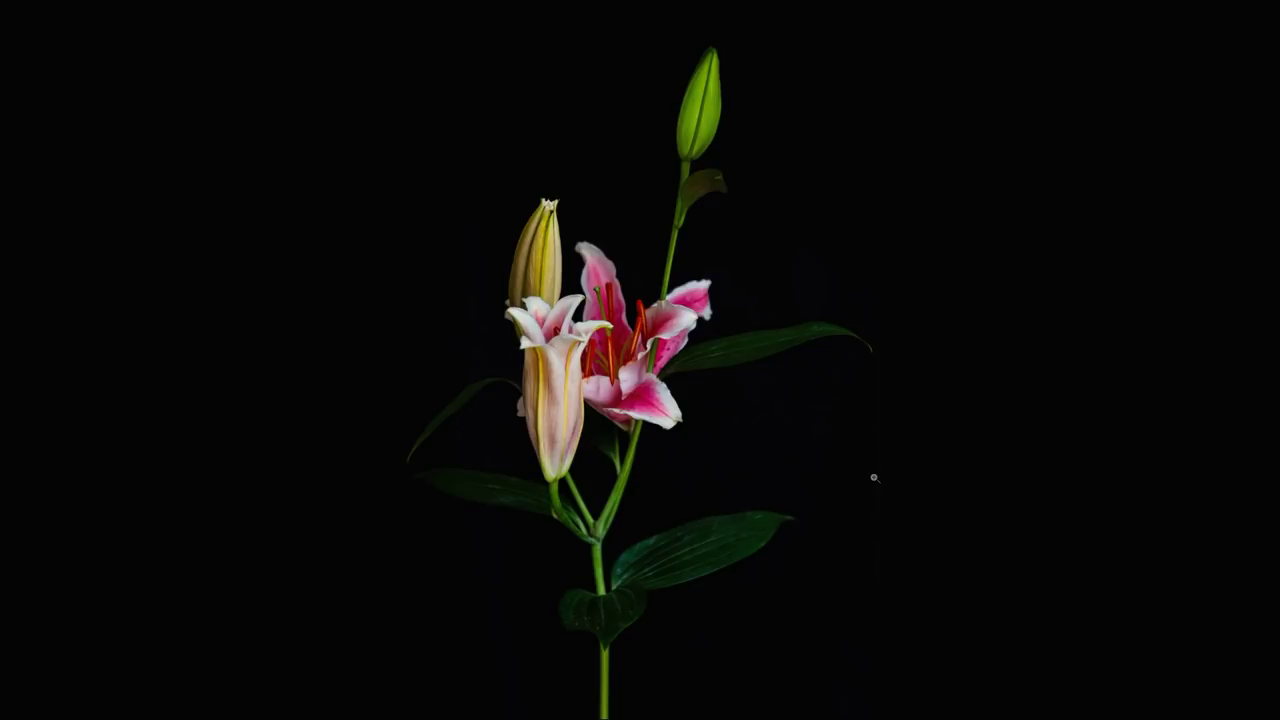
key("f")
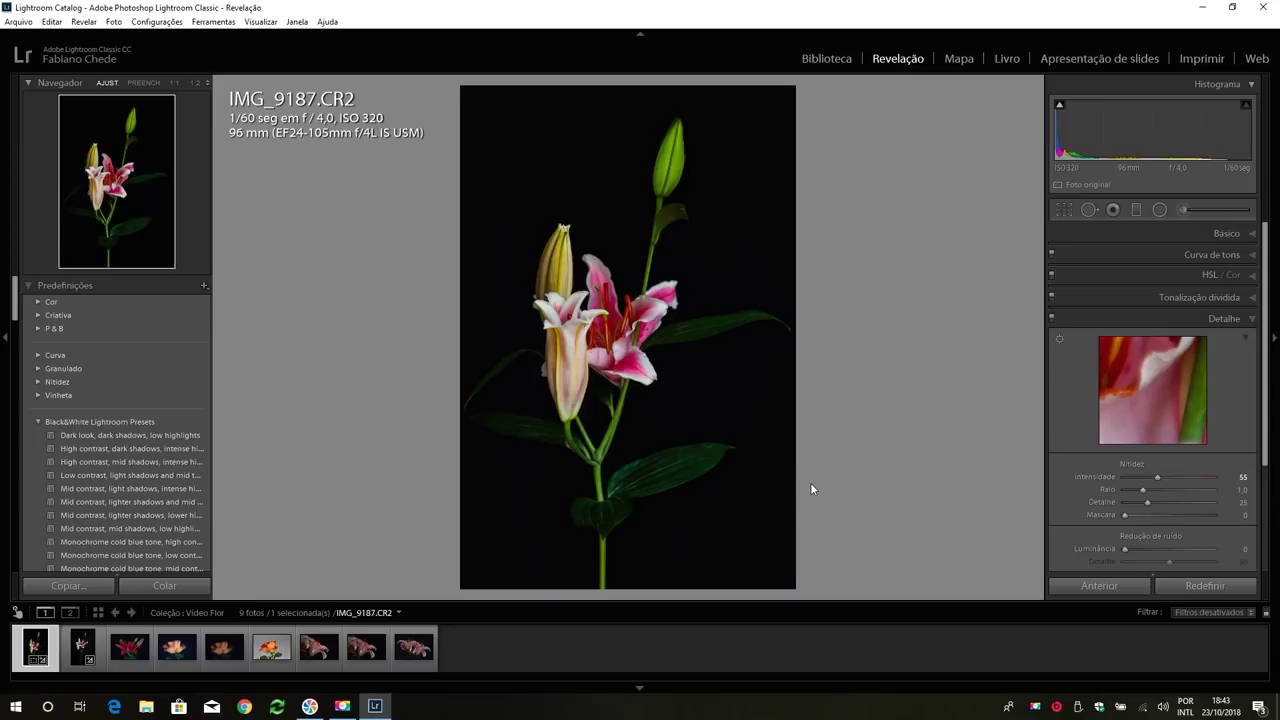
key("f")
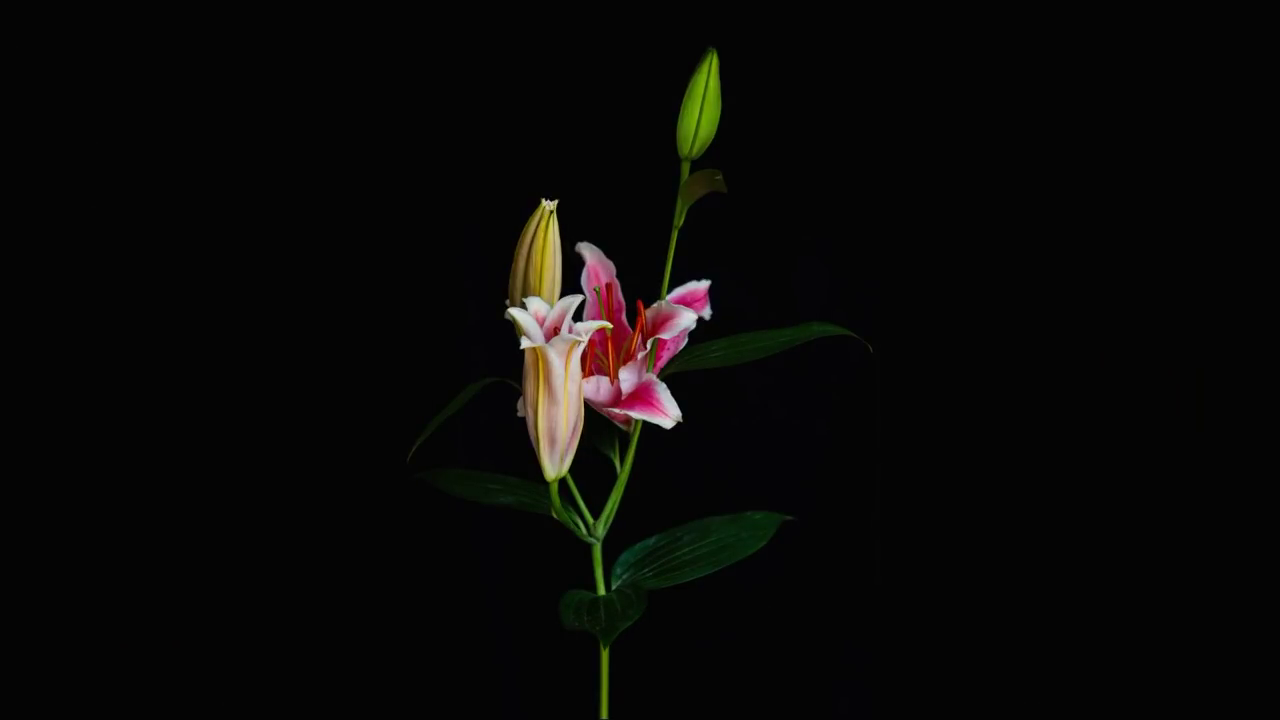
key("f")
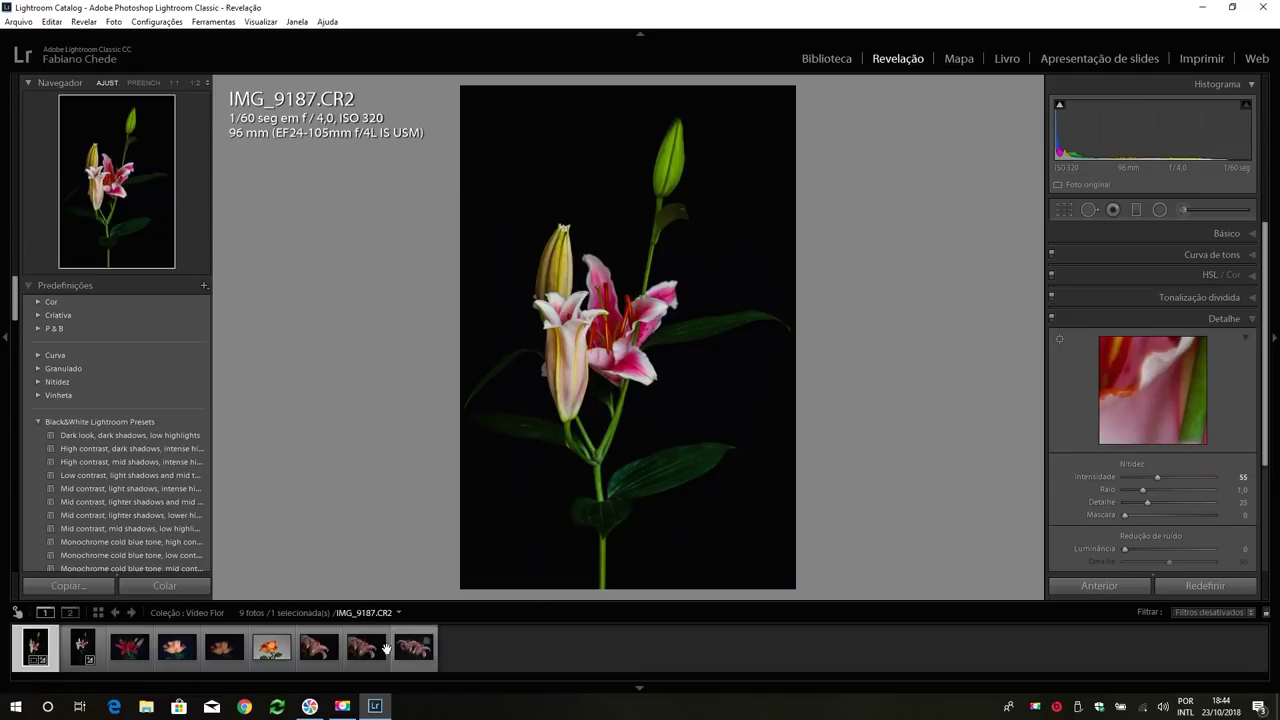
- Open the red lily photo IMG_9282.CR2 and set Contrast to +63, Blacks to −43 and Highlights to +39
left_click(146, 668)
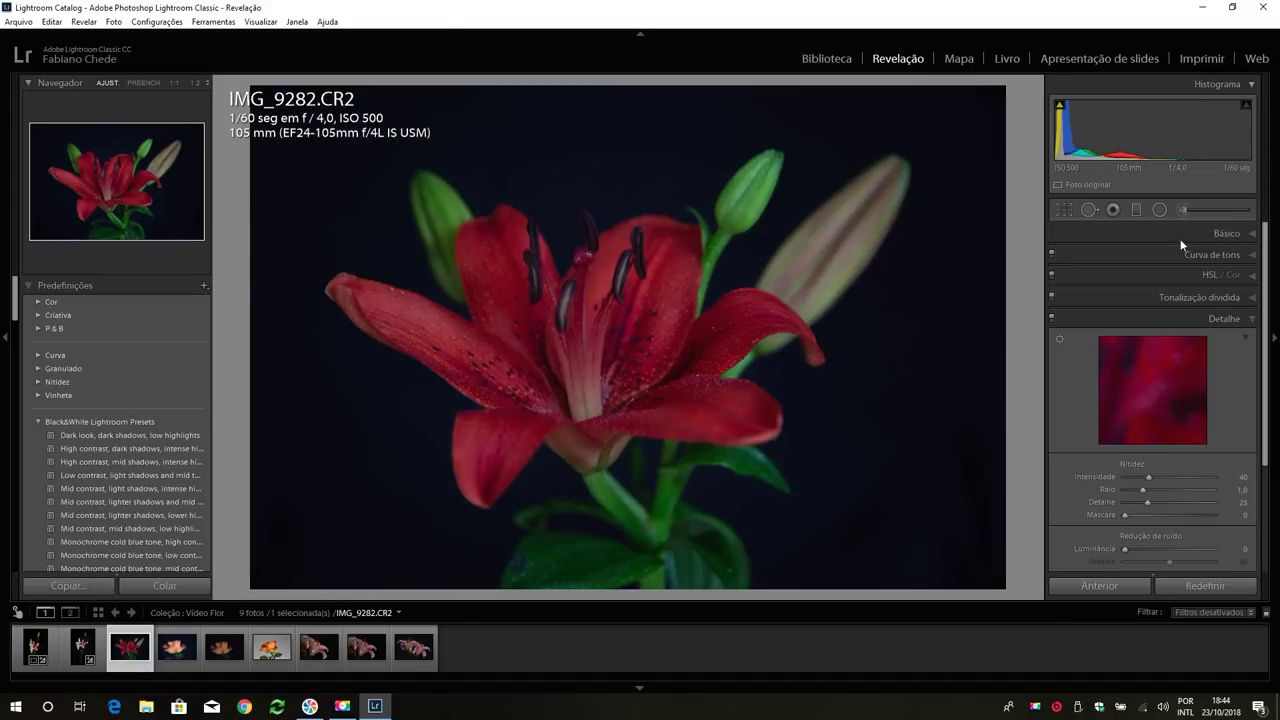
left_click(1181, 240)
left_click_drag(1171, 384, 1198, 386)
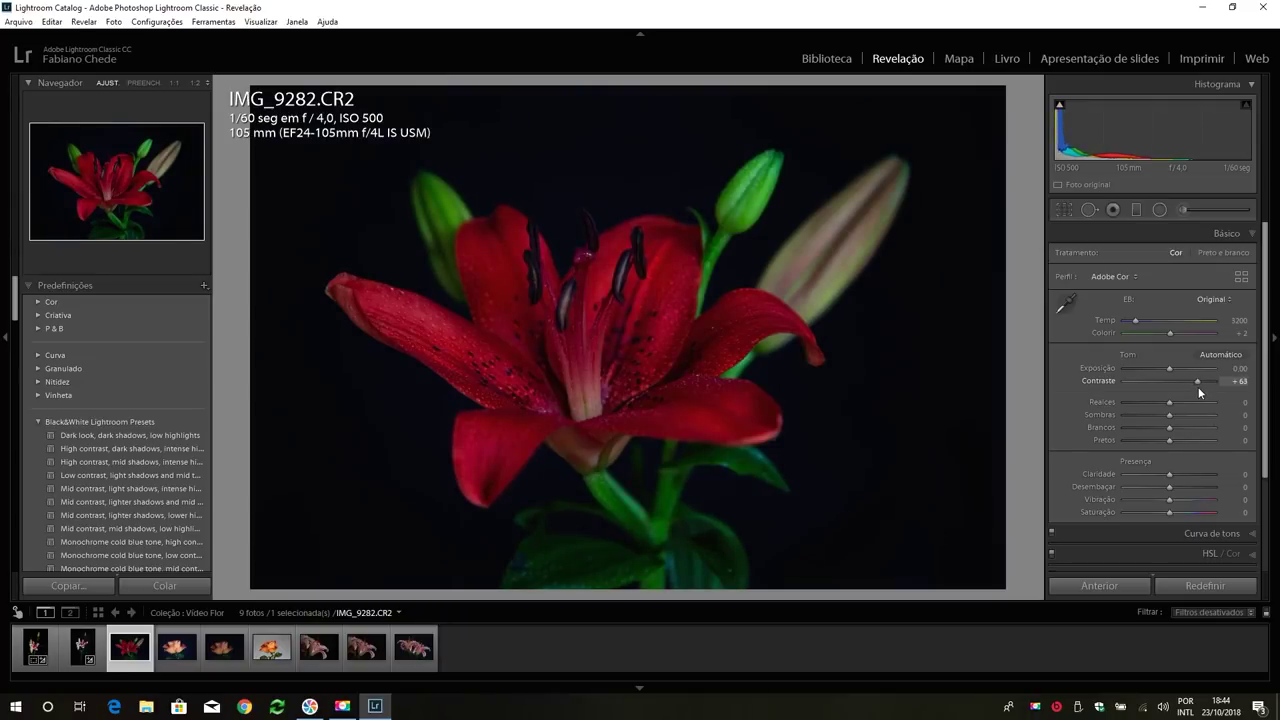
left_click_drag(1178, 441, 1148, 443)
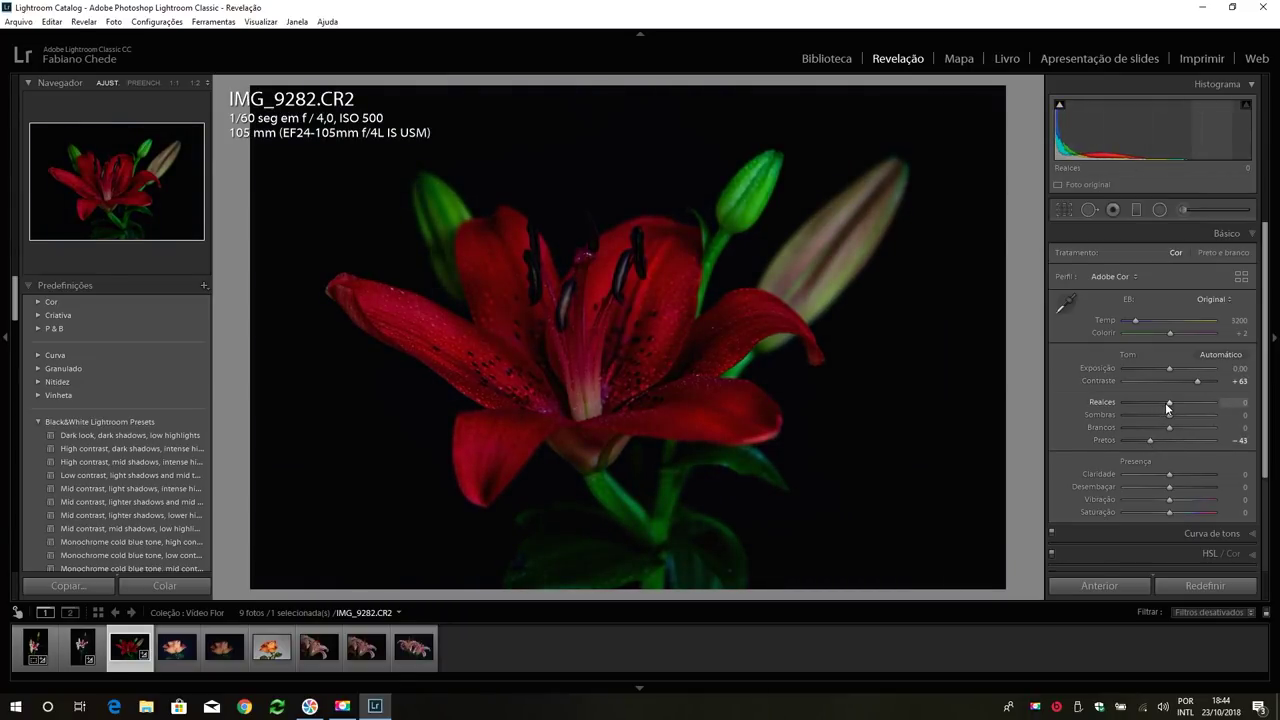
left_click_drag(1172, 401, 1188, 402)
- Set the red lily photo's HSL luminance to +19 for red and +24 for green
left_click(1206, 555)
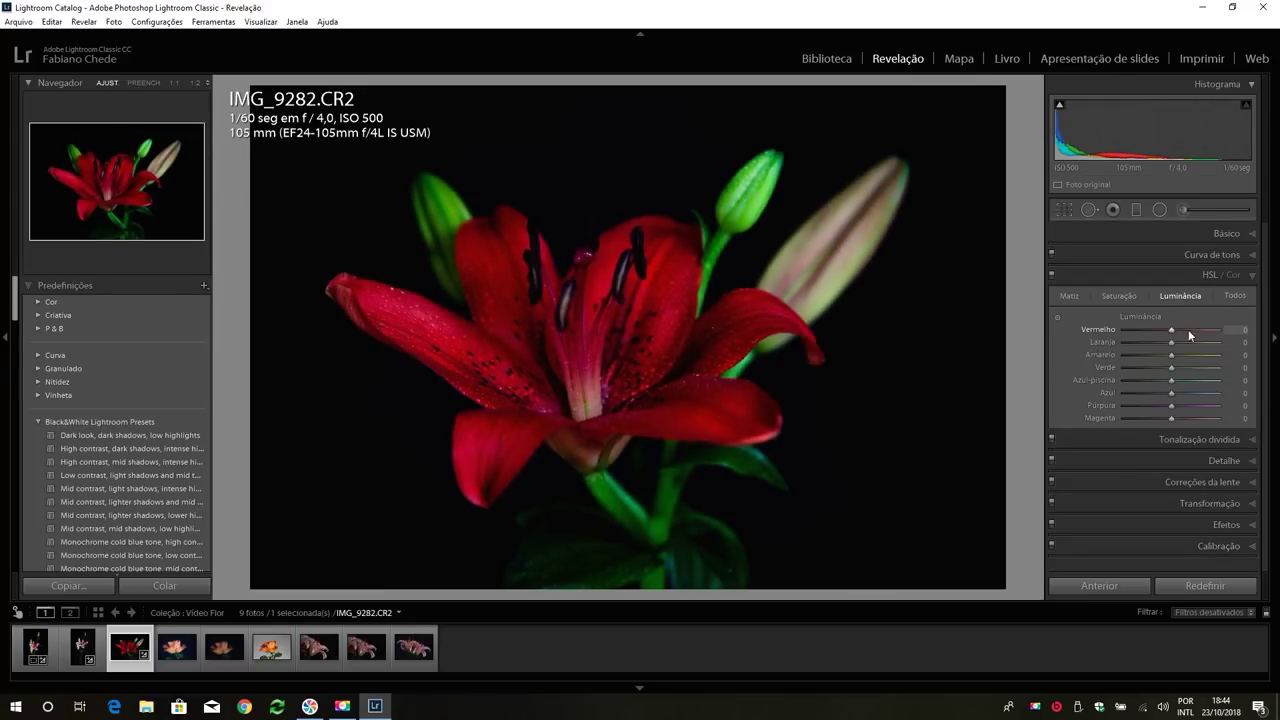
left_click_drag(1174, 328, 1181, 328)
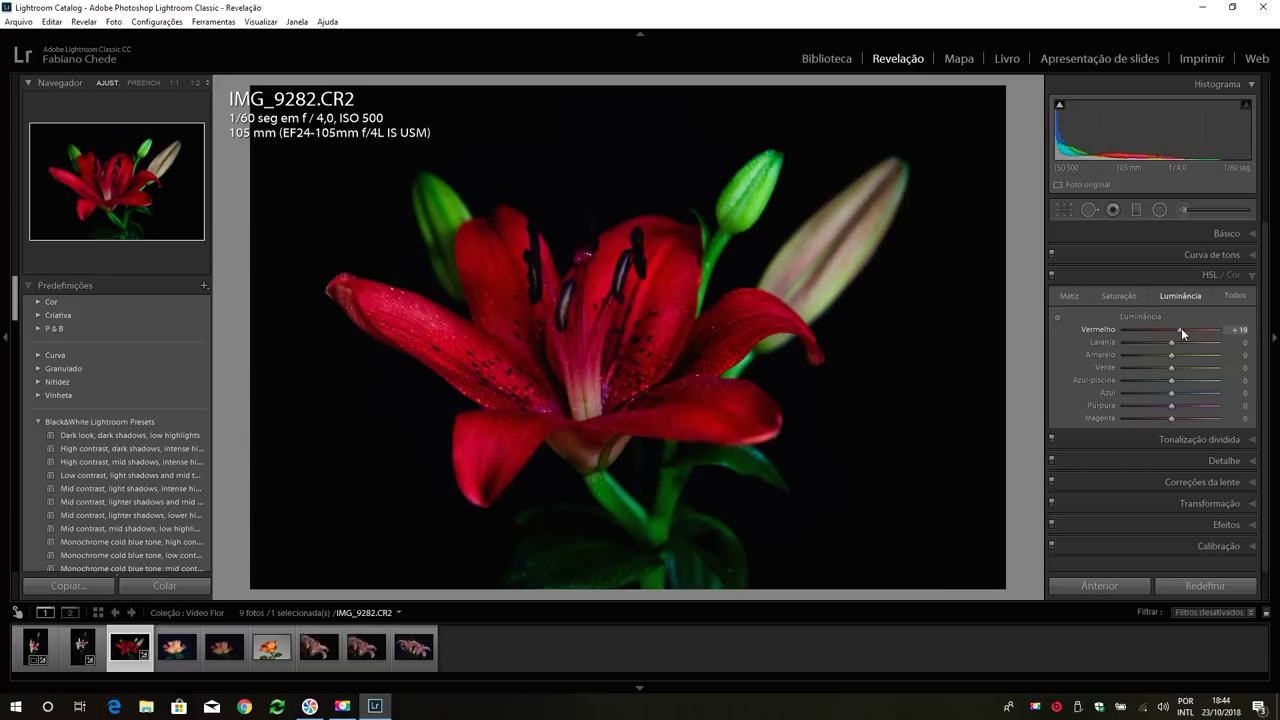
left_click_drag(1174, 367, 1180, 366)
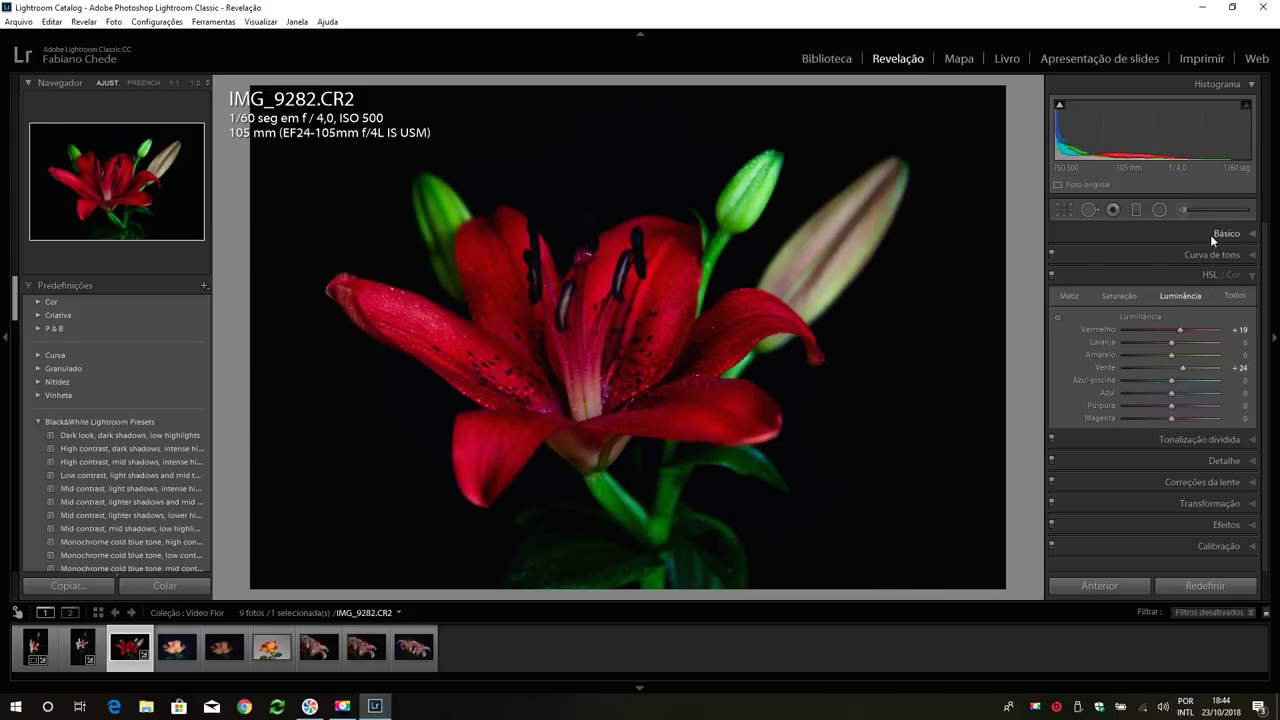
- Set the red lily photo's sharpening amount to 60 and check the result full screen
left_click(1206, 460)
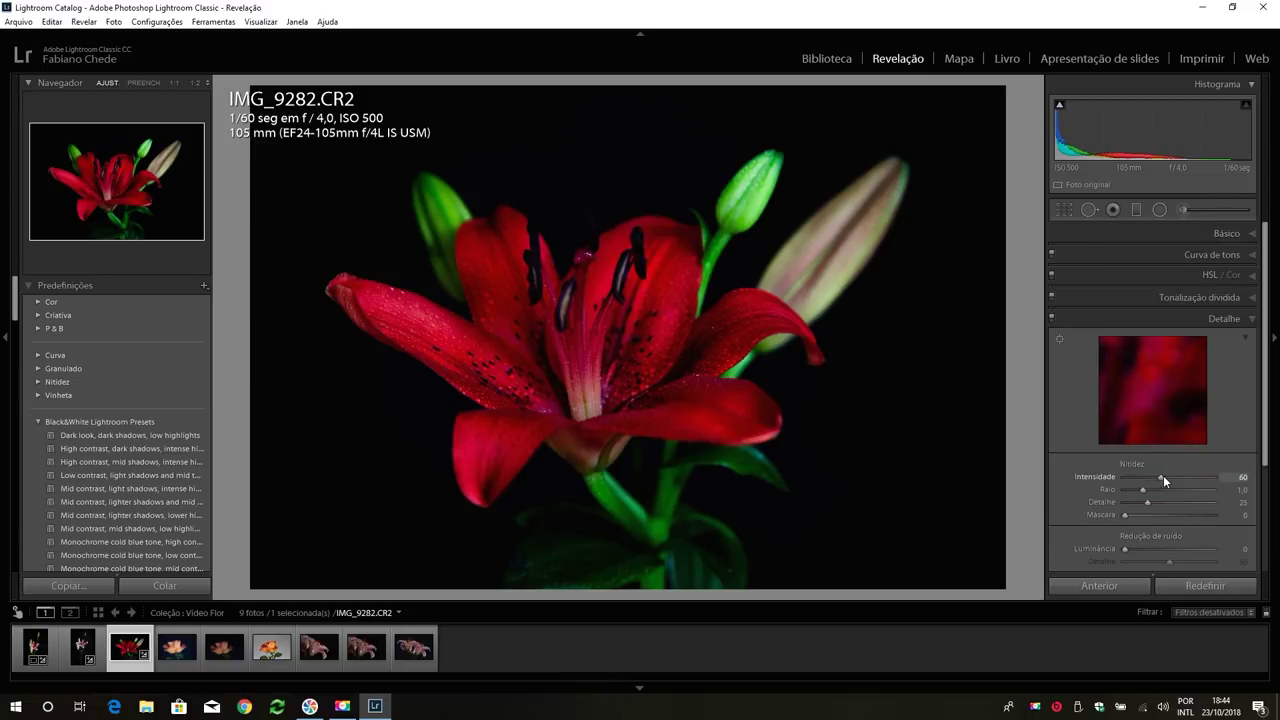
left_click(1212, 229)
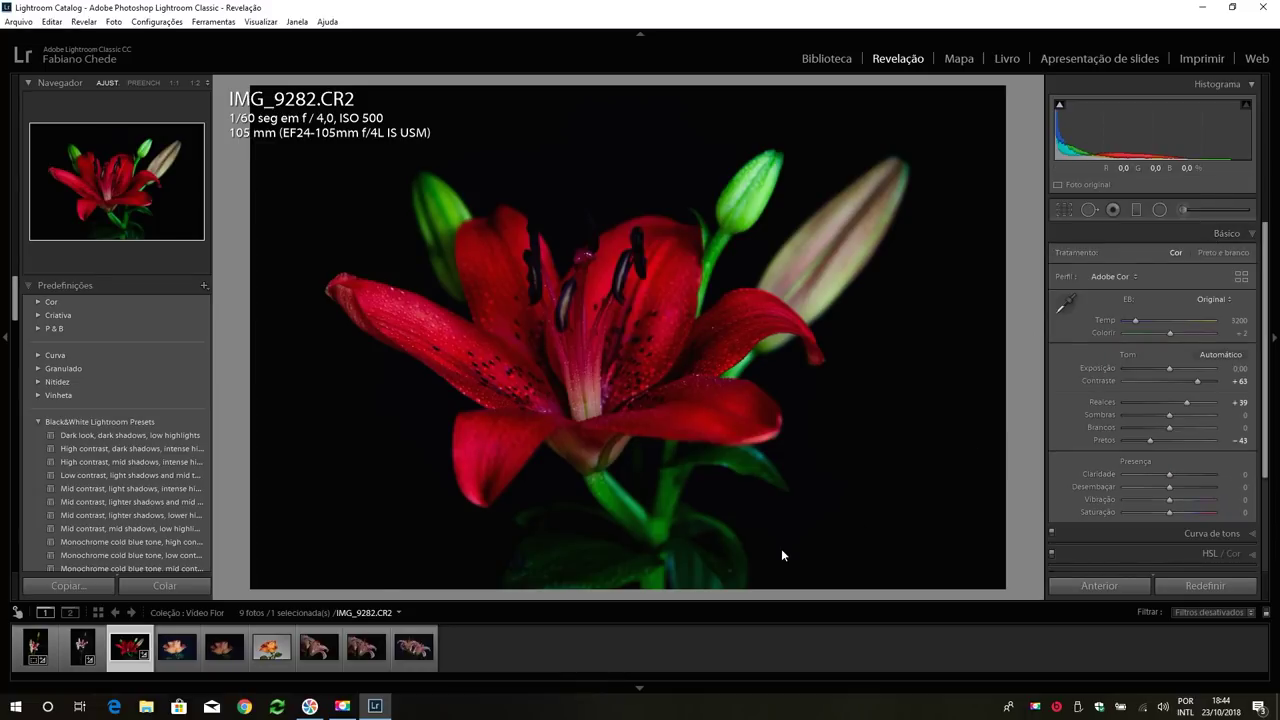
key("f")
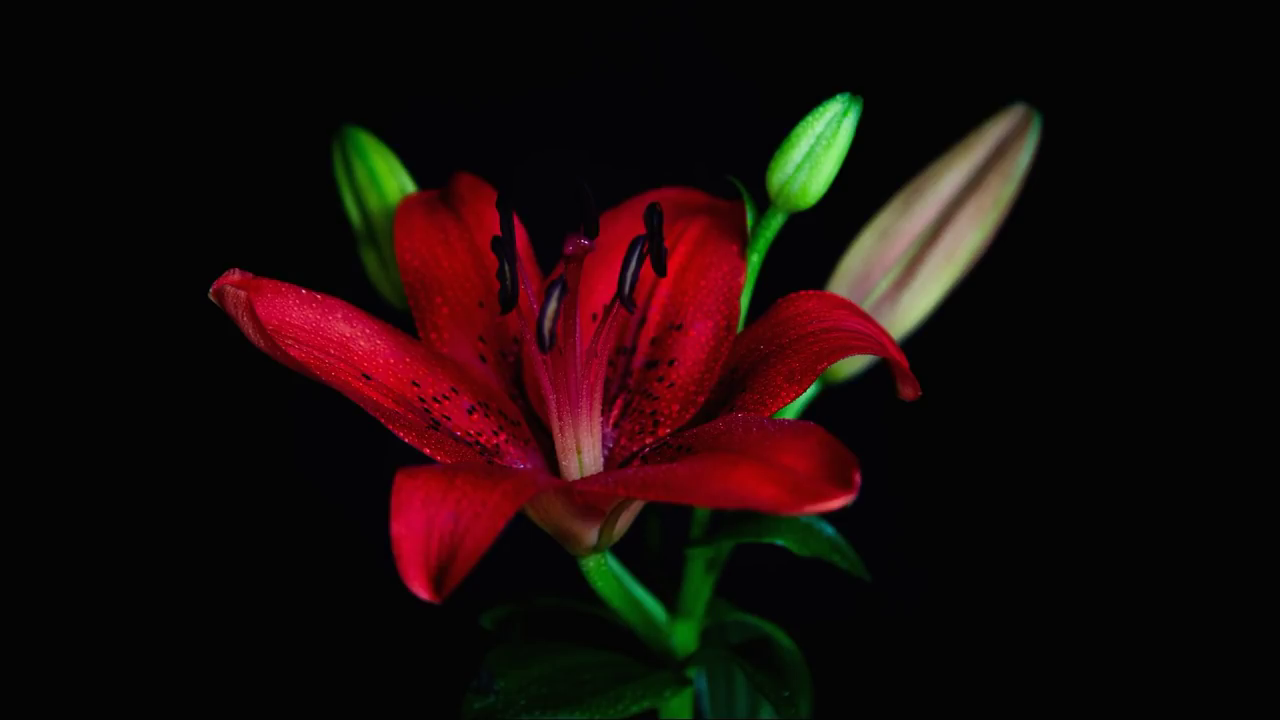
key("Escape")
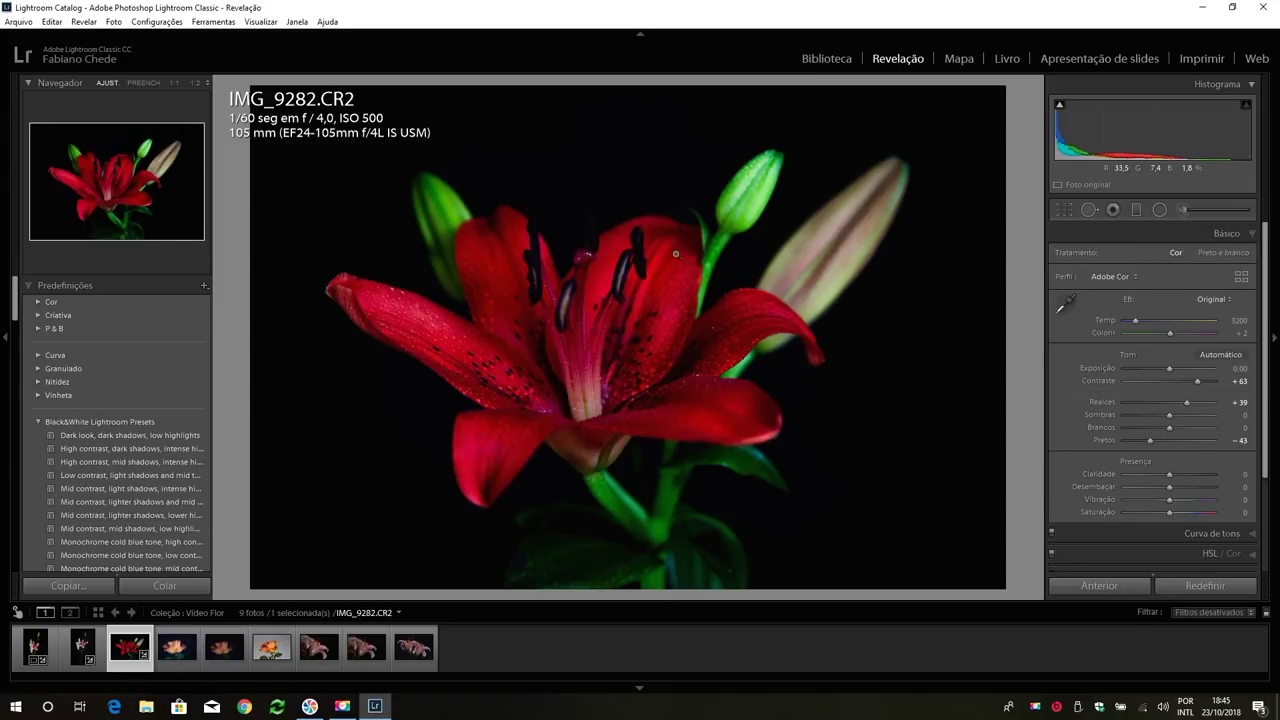
- Open the orange rose photo IMG_9318.CR2 and set Highlights to +48, Contrast to +40, Whites to +25 and Blacks to +36
left_click(270, 648)
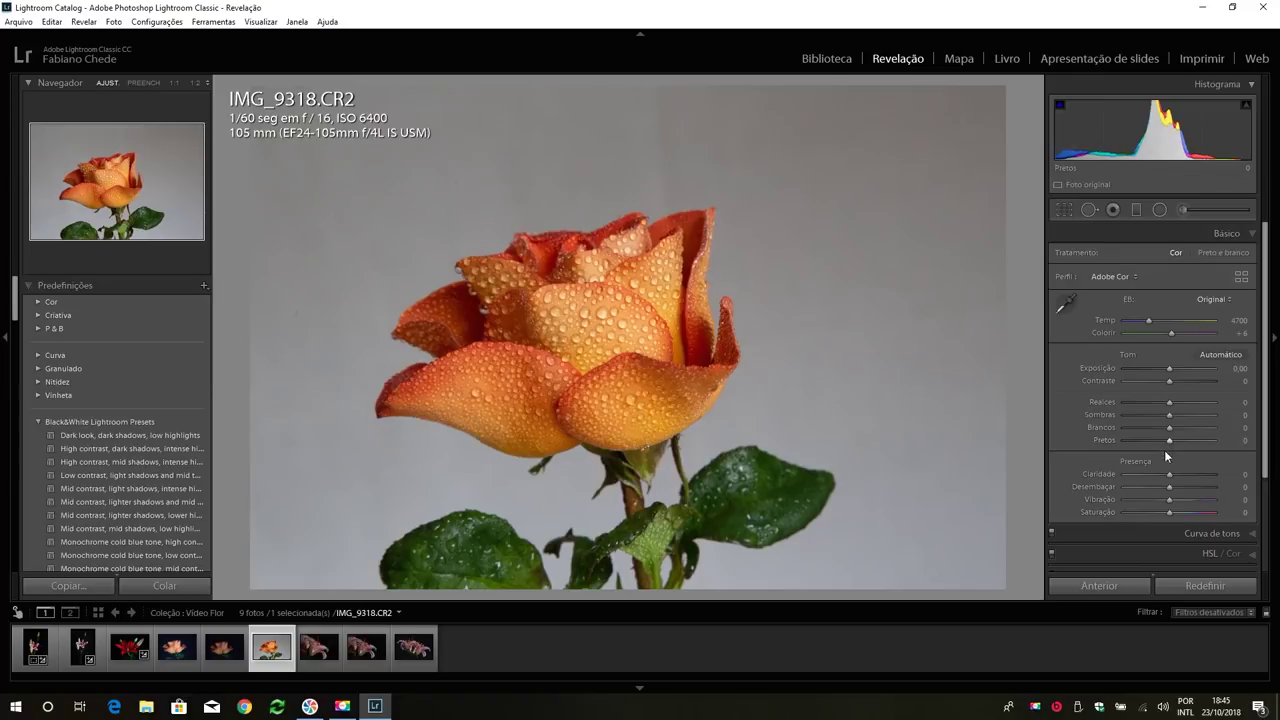
left_click_drag(1169, 402, 1192, 404)
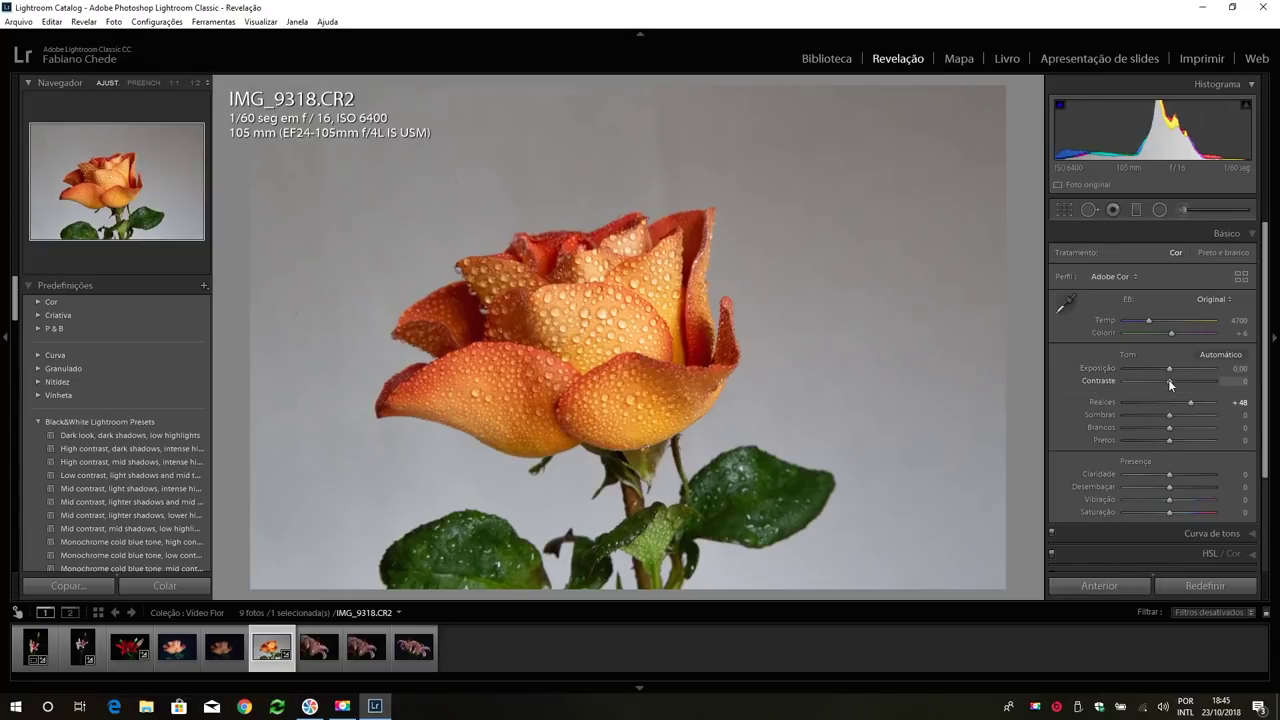
mouse_move(1170, 383)
left_mouse_down()
mouse_move(1189, 386)
mouse_move(1176, 384)
left_mouse_up()
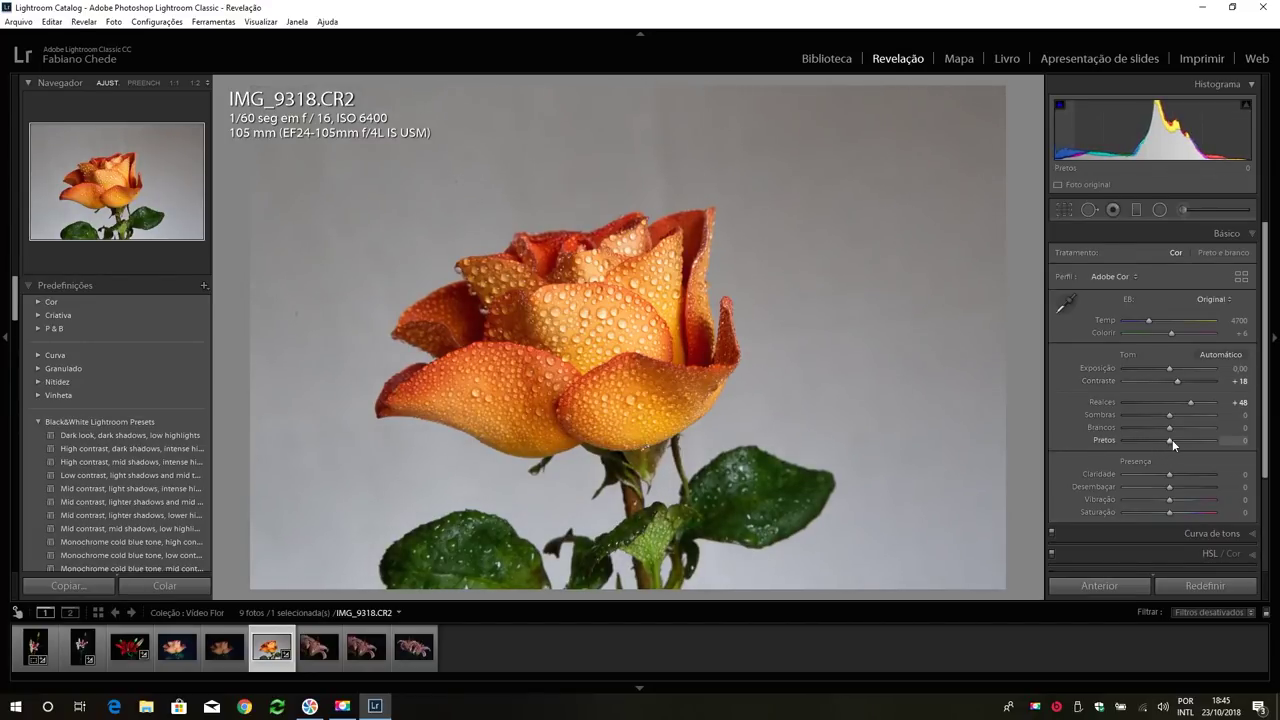
mouse_move(1172, 439)
left_mouse_down()
mouse_move(1188, 441)
mouse_move(1180, 432)
left_mouse_up()
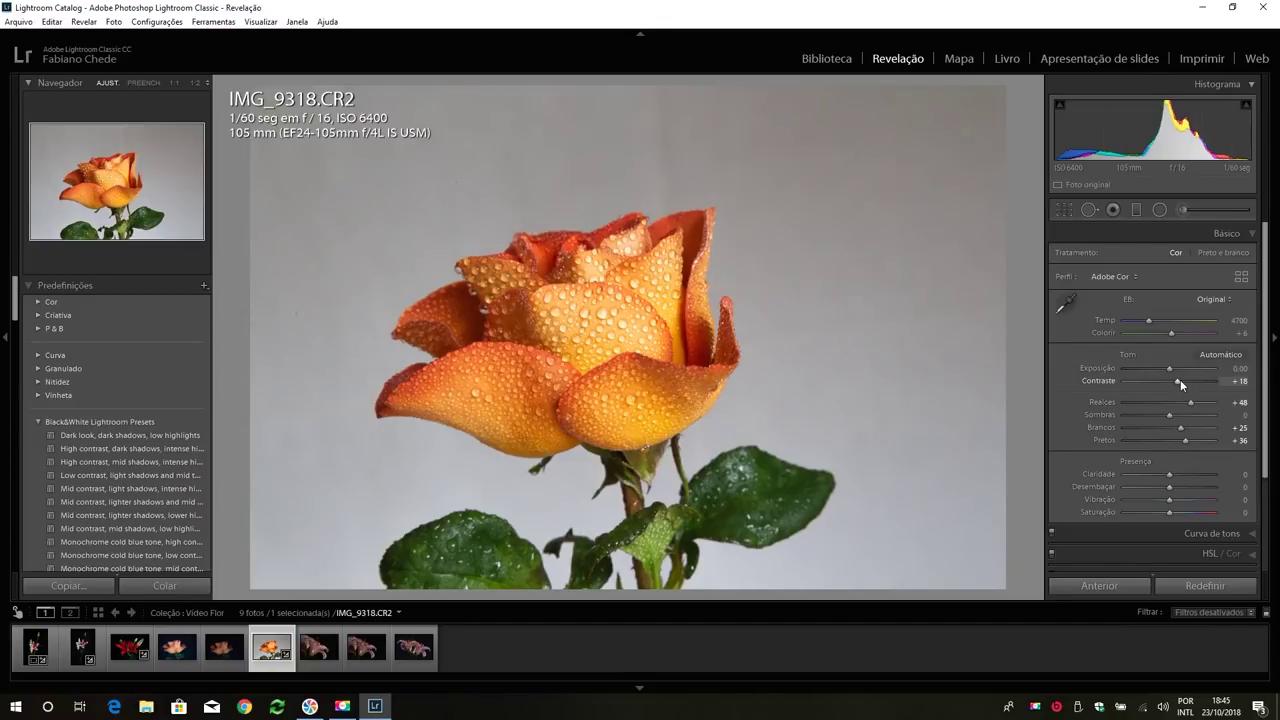
left_click_drag(1181, 379, 1189, 380)
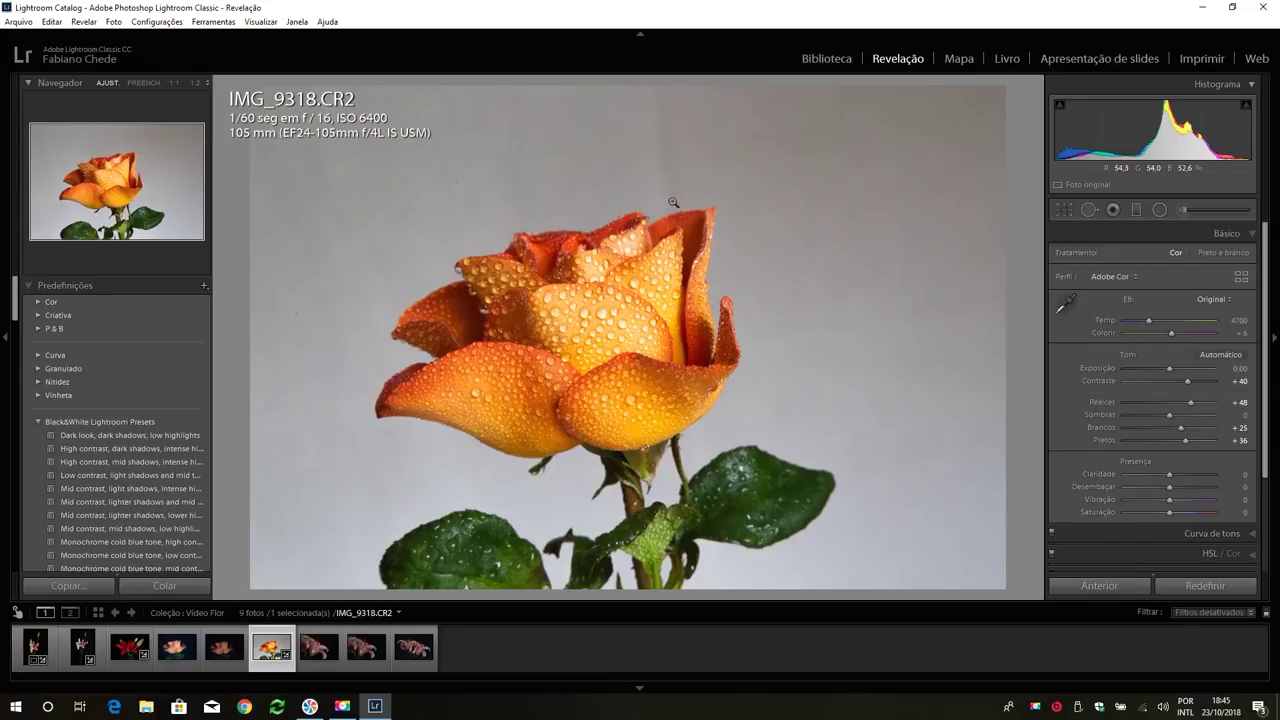
- Paint over the grey background above the rose with an adjustment brush at Exposure 0.38
left_click(1184, 210)
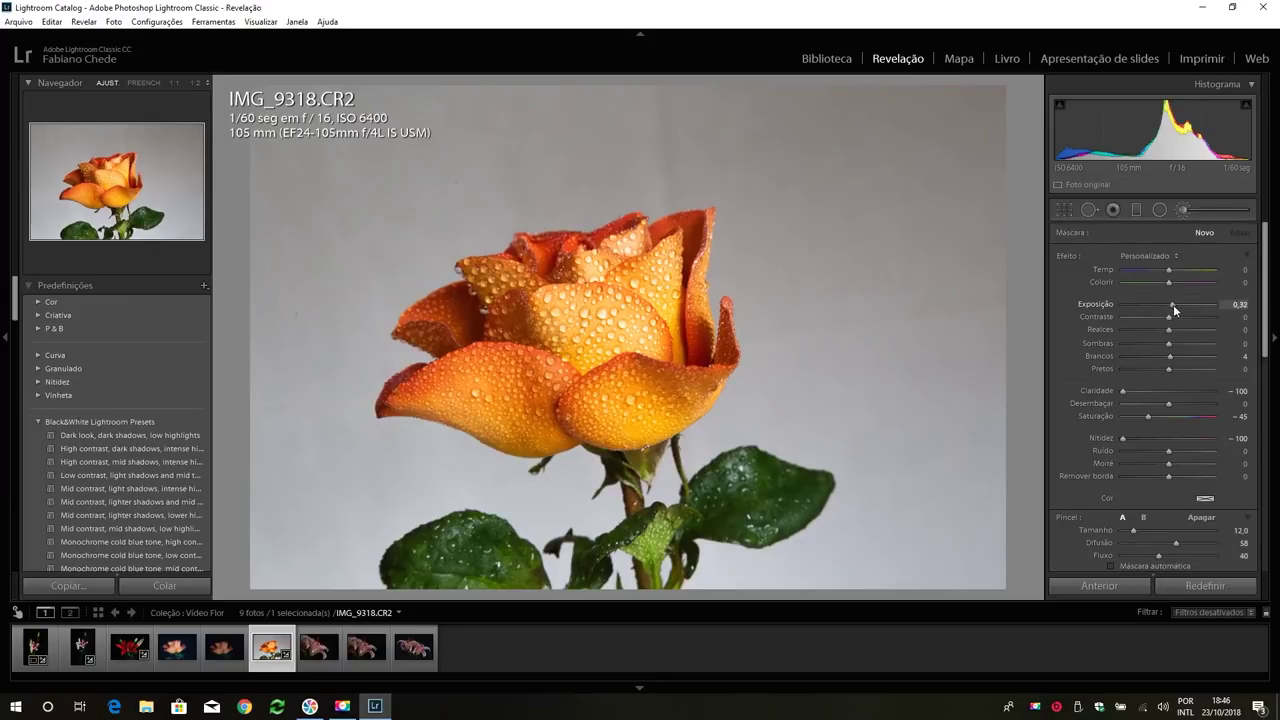
left_click_drag(1173, 305, 1175, 305)
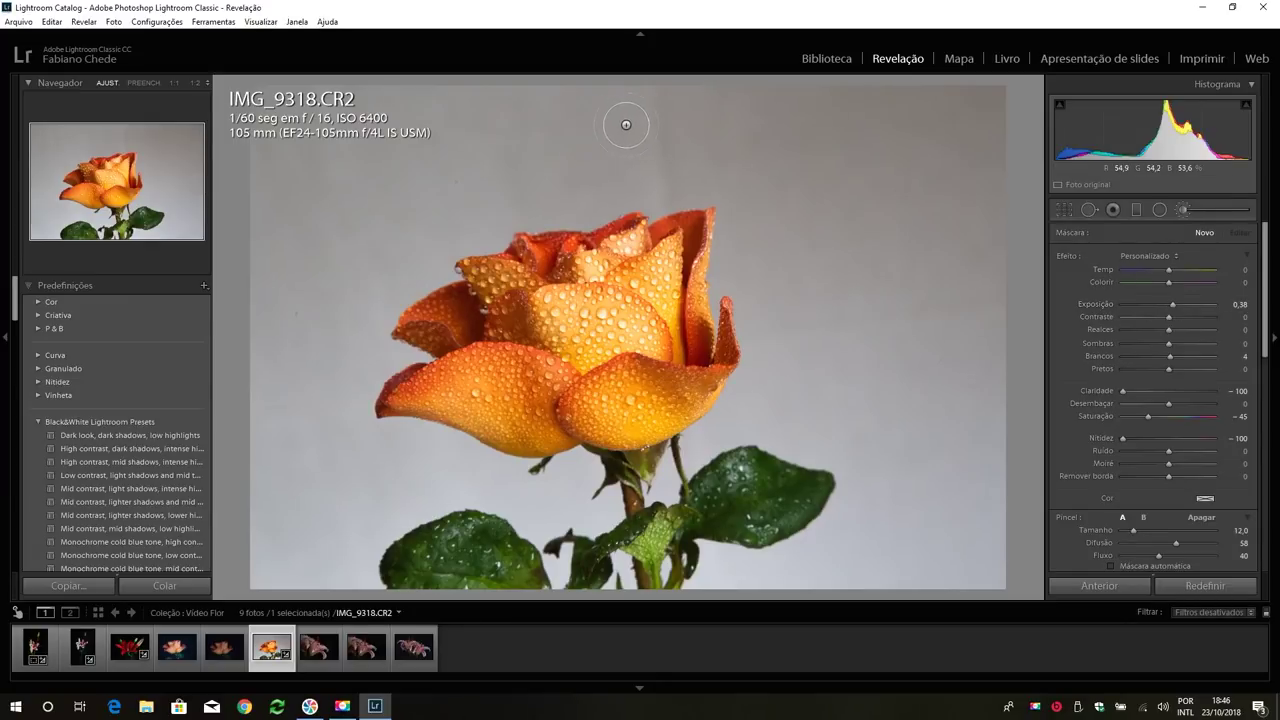
left_click(629, 121)
mouse_move(663, 108)
left_mouse_down()
mouse_move(667, 185)
mouse_move(663, 100)
mouse_move(651, 191)
mouse_move(648, 103)
mouse_move(654, 181)
mouse_move(678, 118)
left_mouse_up()
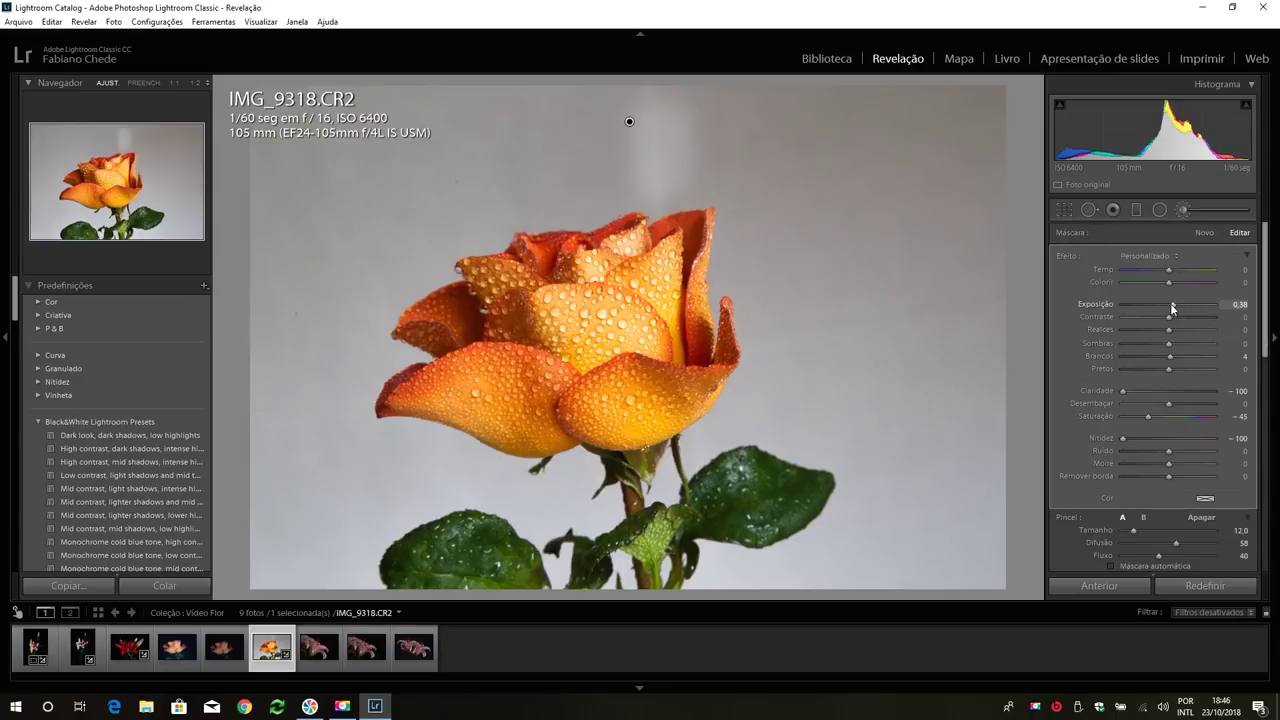
- Lower the brushed area's Exposure to 0.09, reset it to its default, and raise the area's Highlights slightly
left_click_drag(1171, 304, 1166, 306)
left_click_drag(1171, 309, 1168, 309)
double_click(1096, 305)
left_click_drag(1169, 311, 1169, 311)
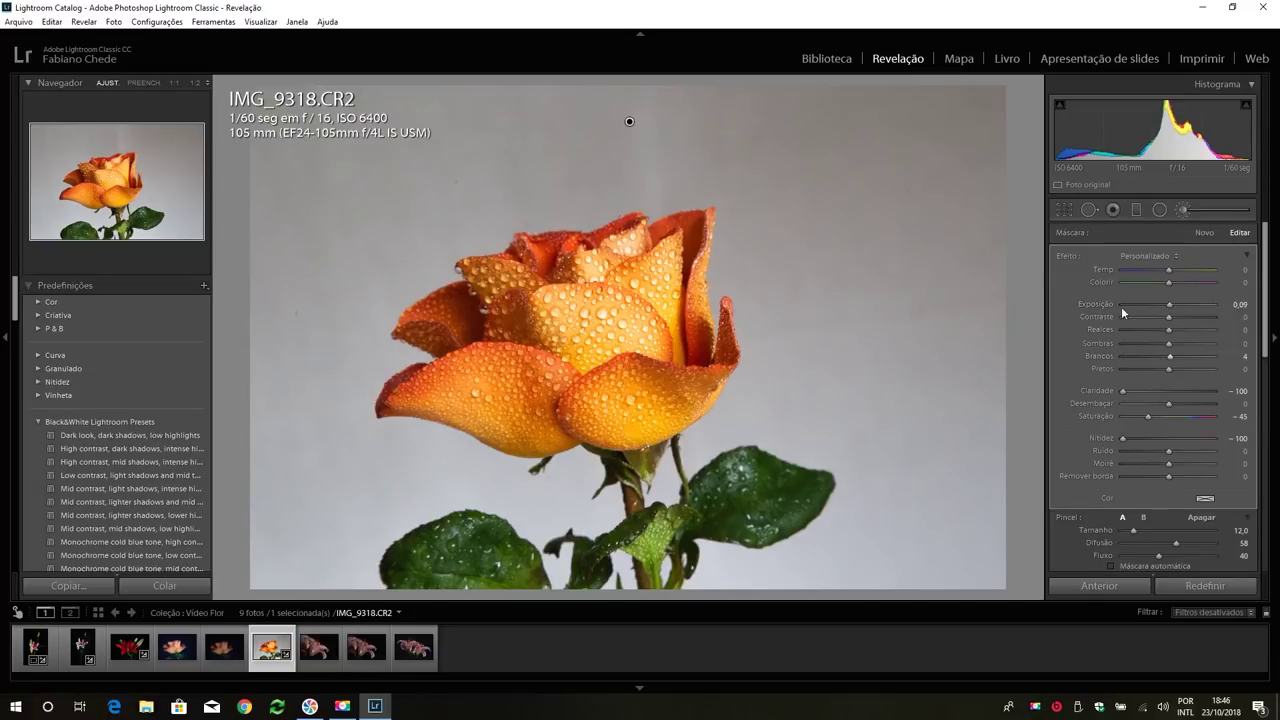
double_click(1091, 304)
left_click_drag(1168, 329, 1173, 328)
- Open the rose photo IMG_9293.CR2, close the adjustment brush, and set Contrast to +58 and Blacks to −31
left_click(183, 670)
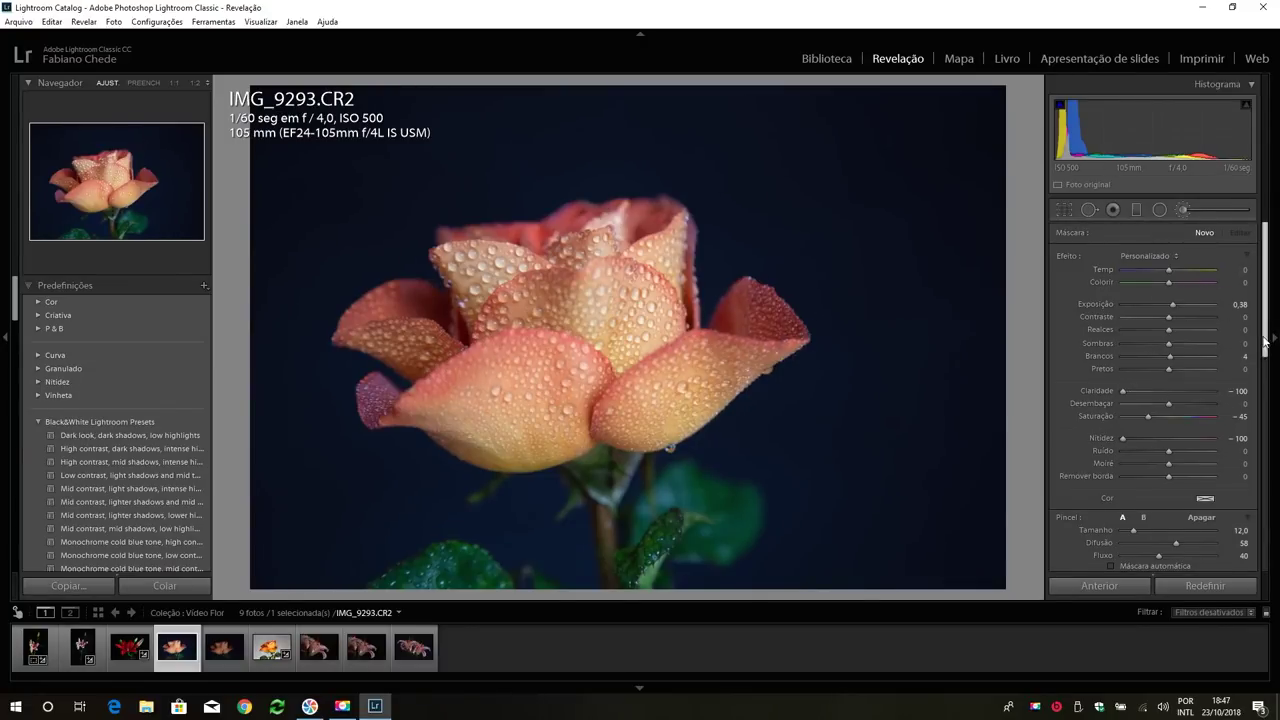
left_click(1186, 209)
left_click_drag(1169, 380, 1195, 388)
left_click_drag(1169, 443, 1155, 443)
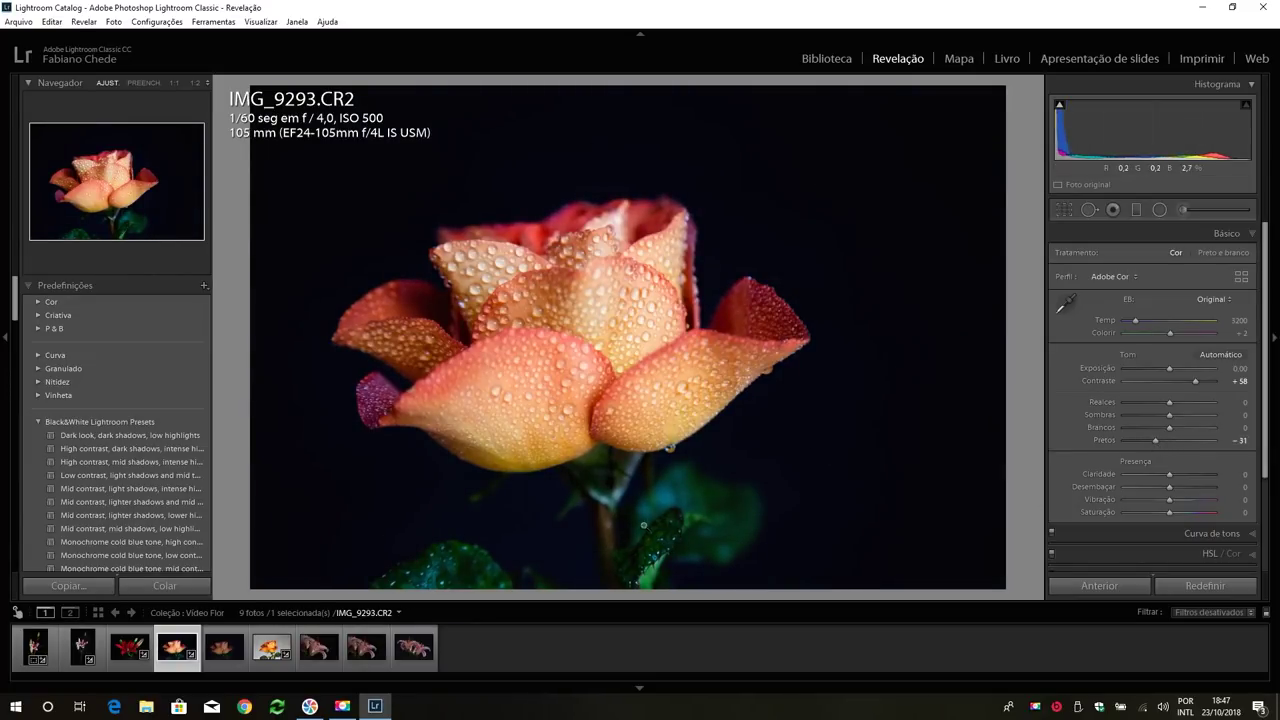
- Set the HSL saturation of blue to −96 to remove the blue tint from the rose photo's background
left_click(1196, 554)
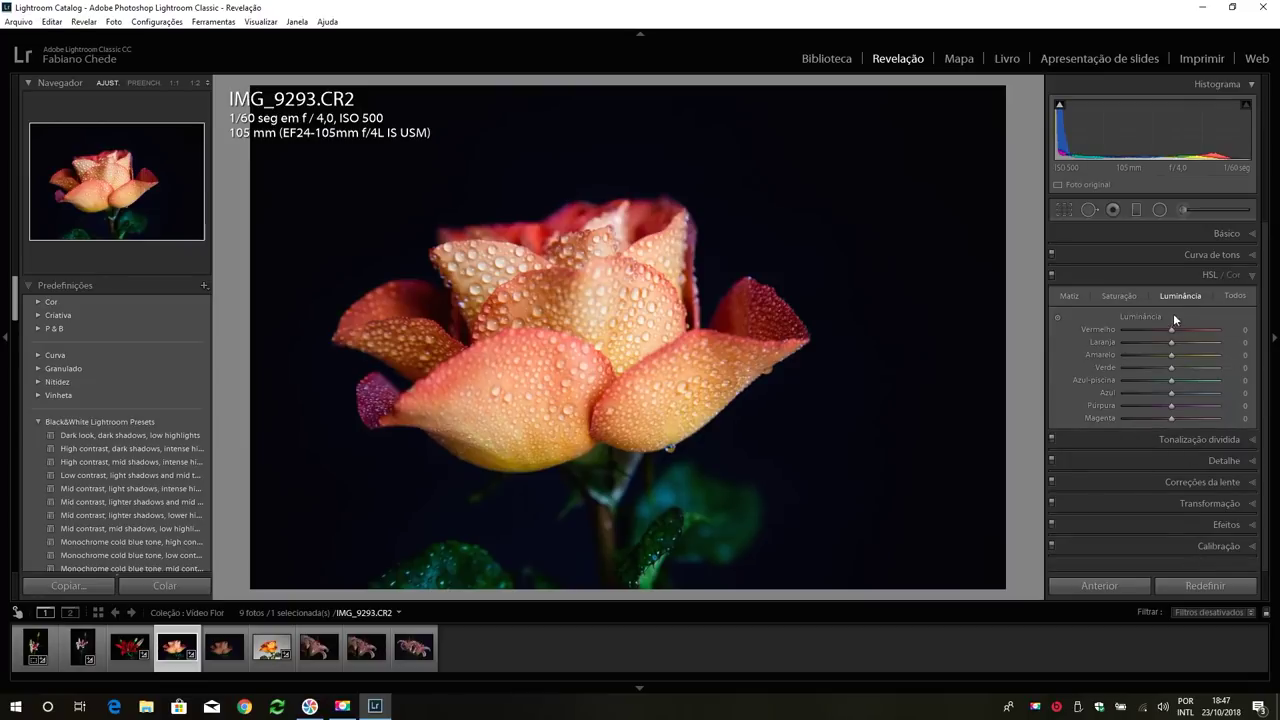
left_click(1122, 295)
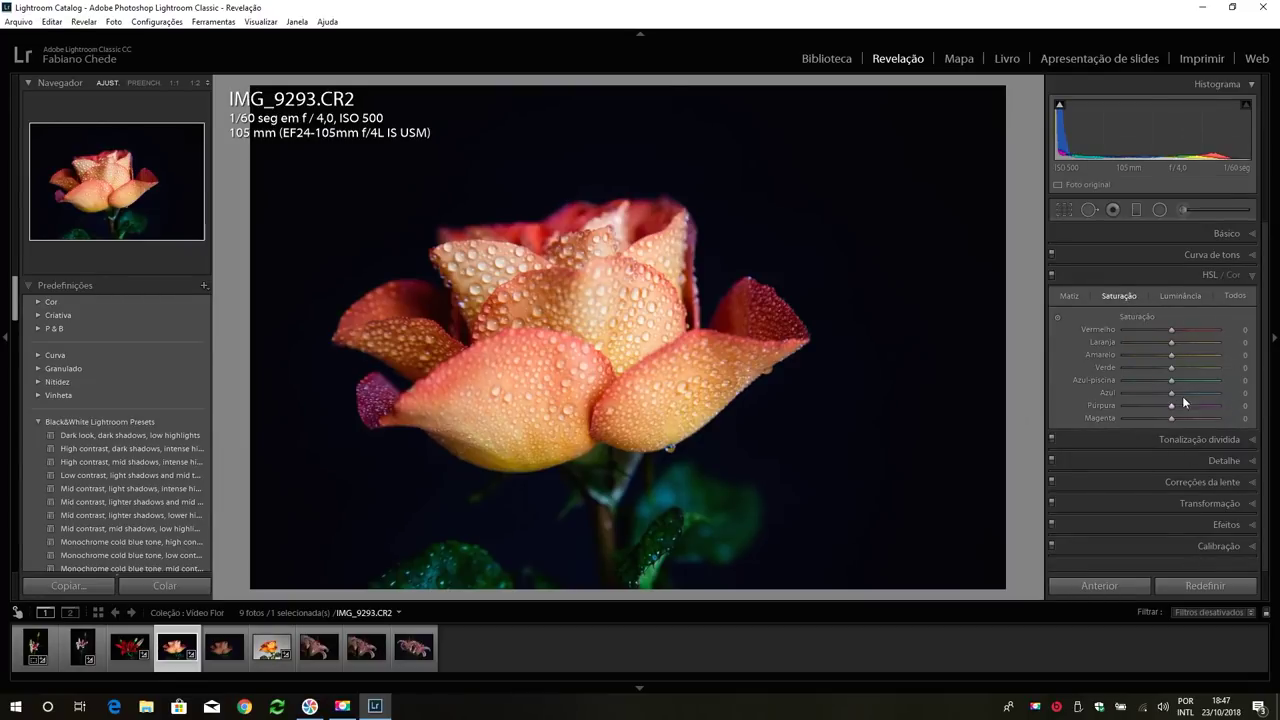
left_click_drag(1172, 393, 1133, 394)
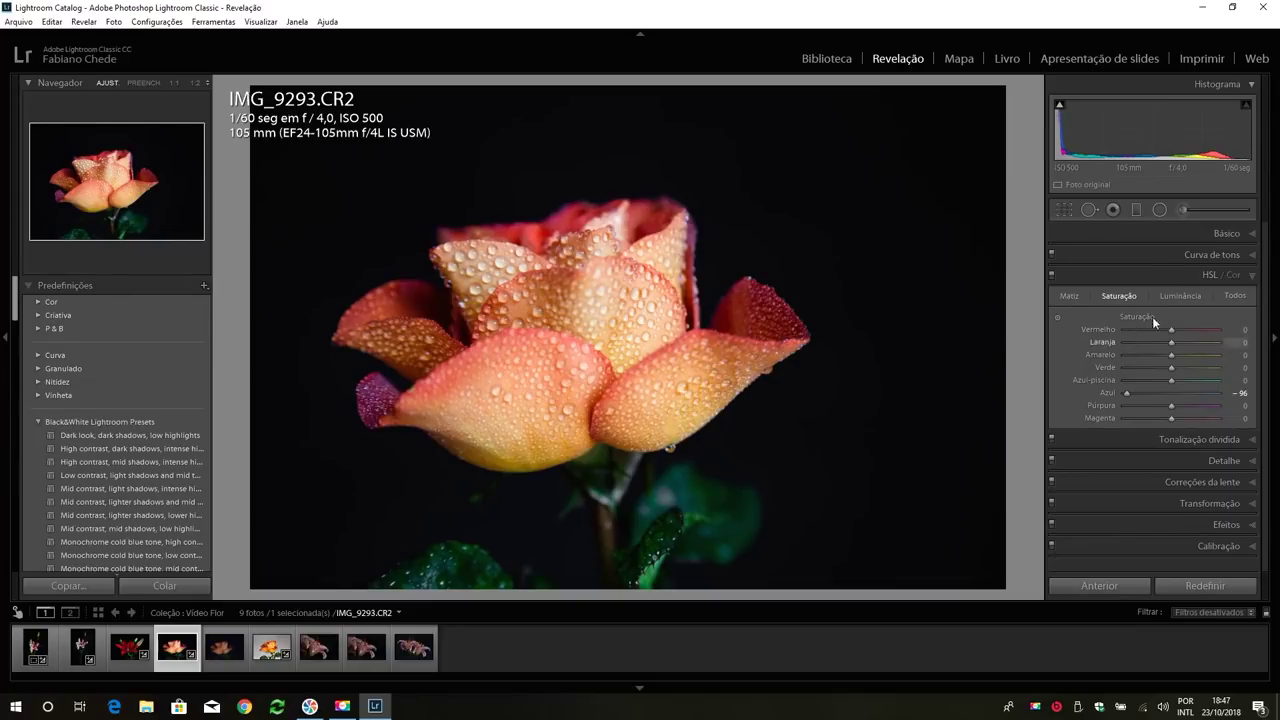
- Set the sharpening amount of IMG_9293.CR2 to 55 and check the photo full screen
left_click(1205, 232)
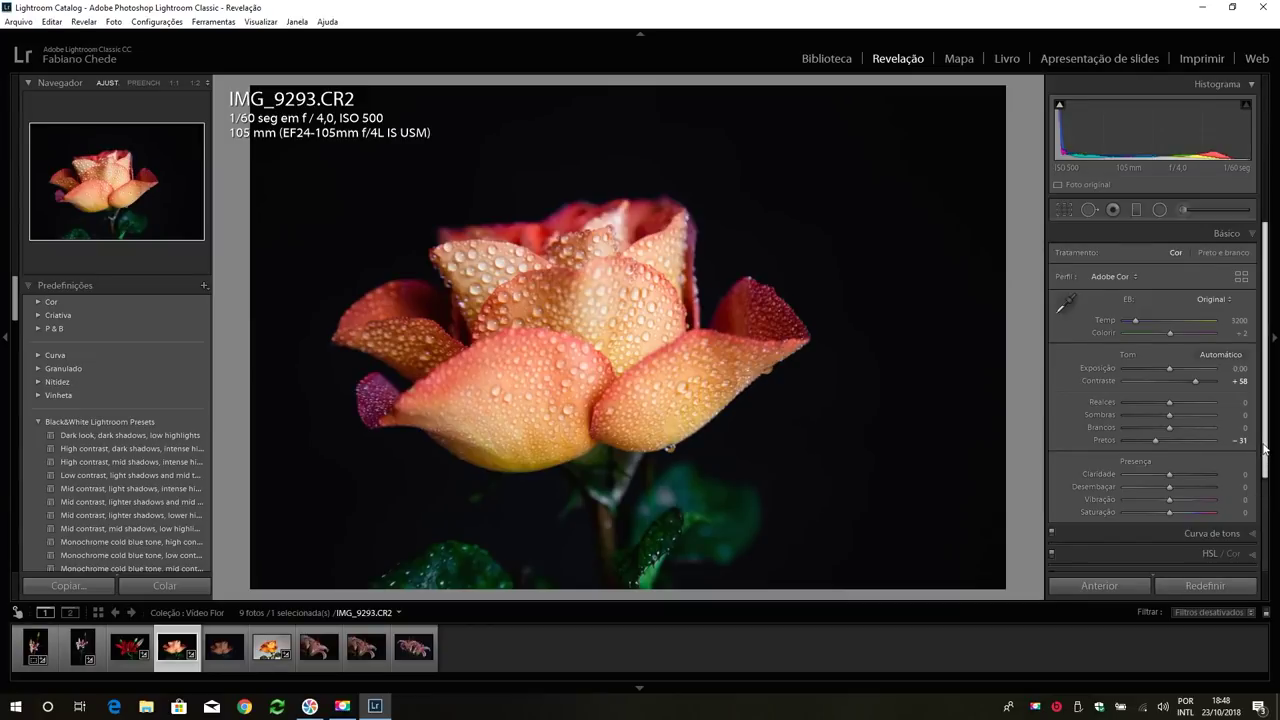
scroll(1265, 450, "down", 2)
left_click(1214, 554)
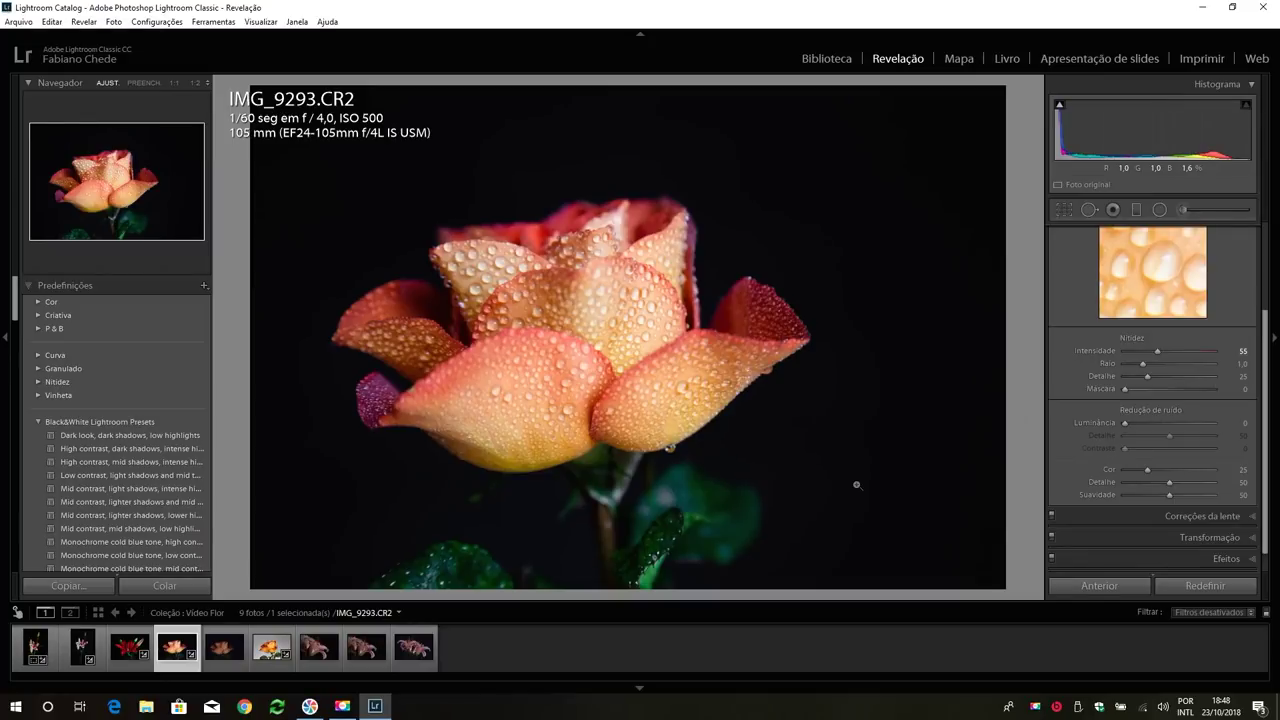
key("f")
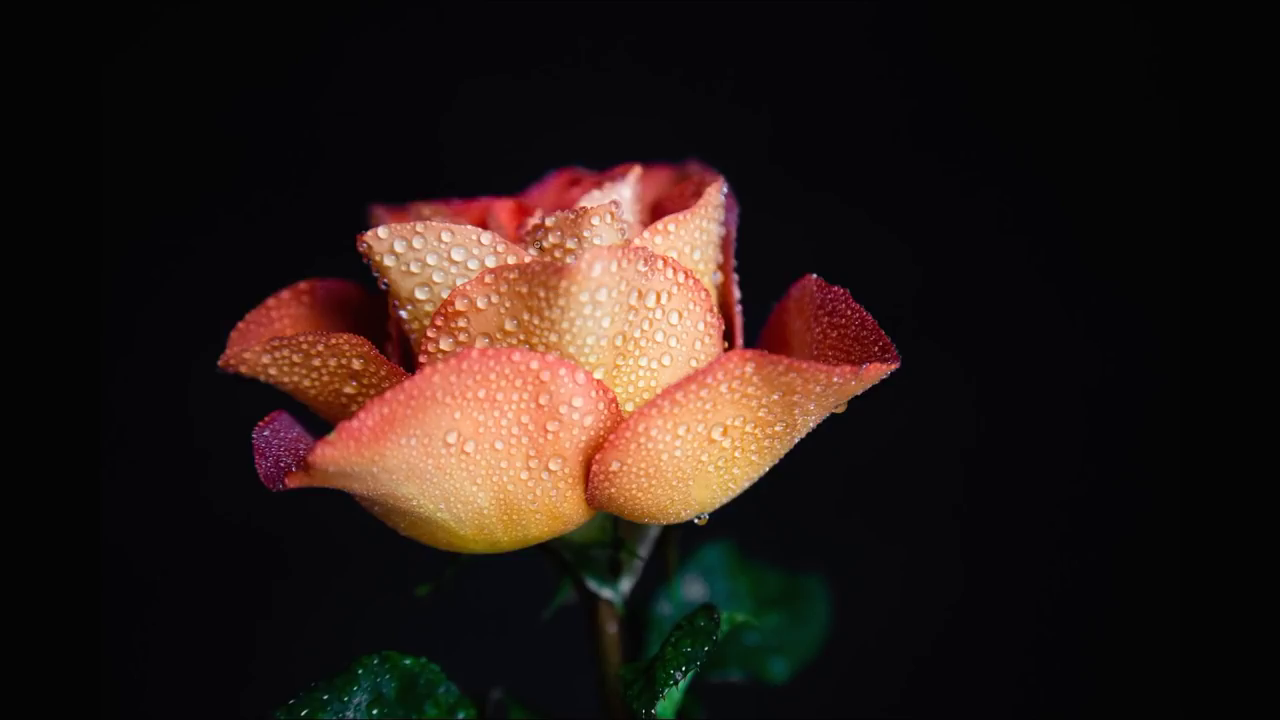
key("f")
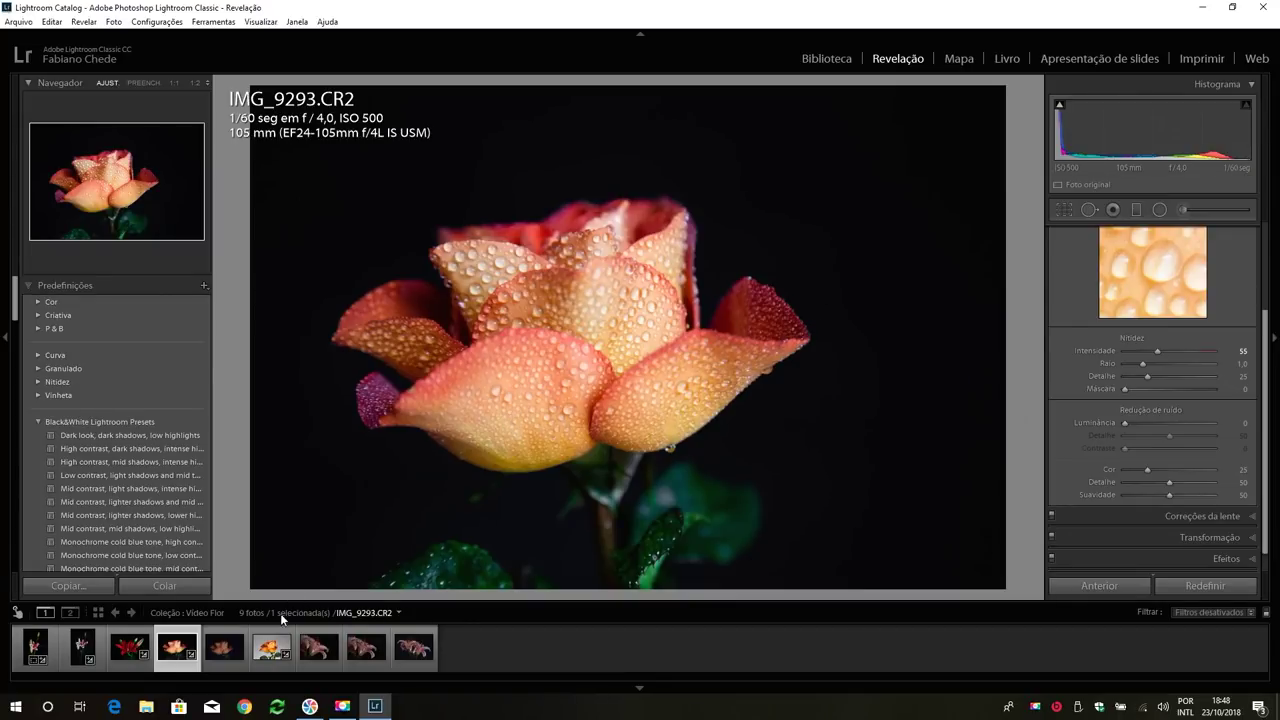
- Open the darker rose photo IMG_9294.CR2 and set its sharpening amount to 64
left_click(243, 662)
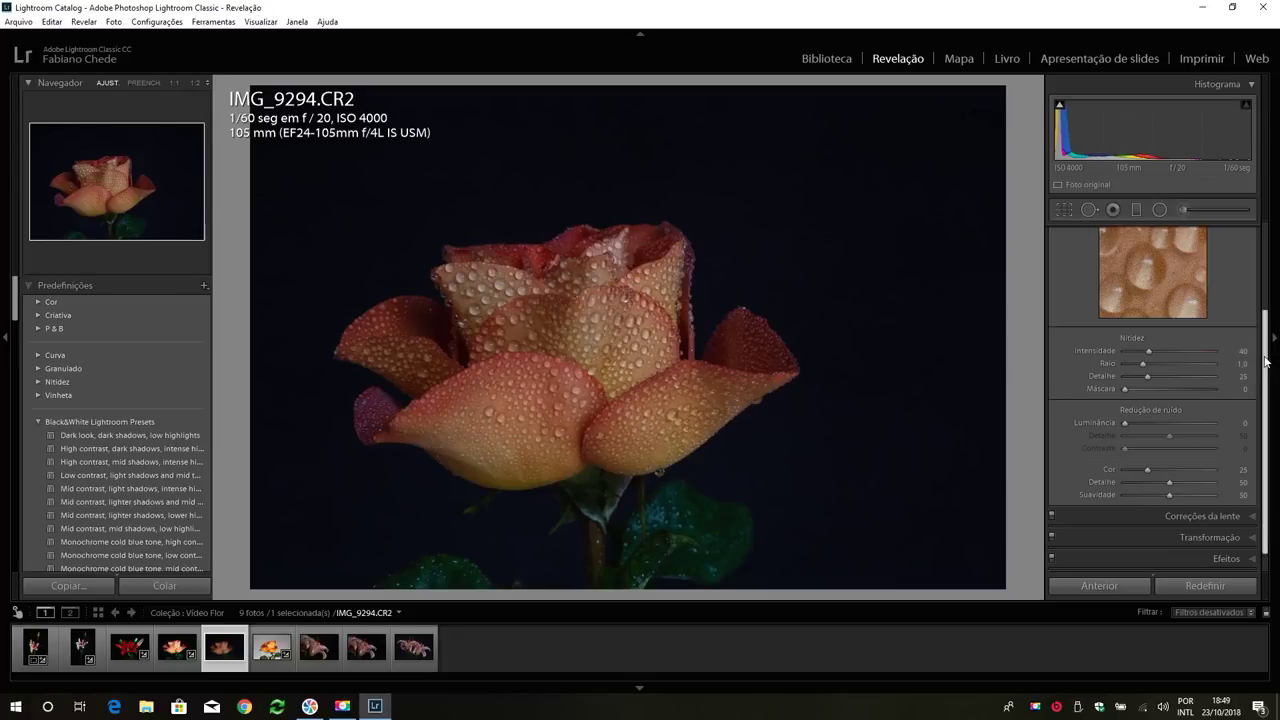
left_click_drag(1160, 356, 1164, 359)
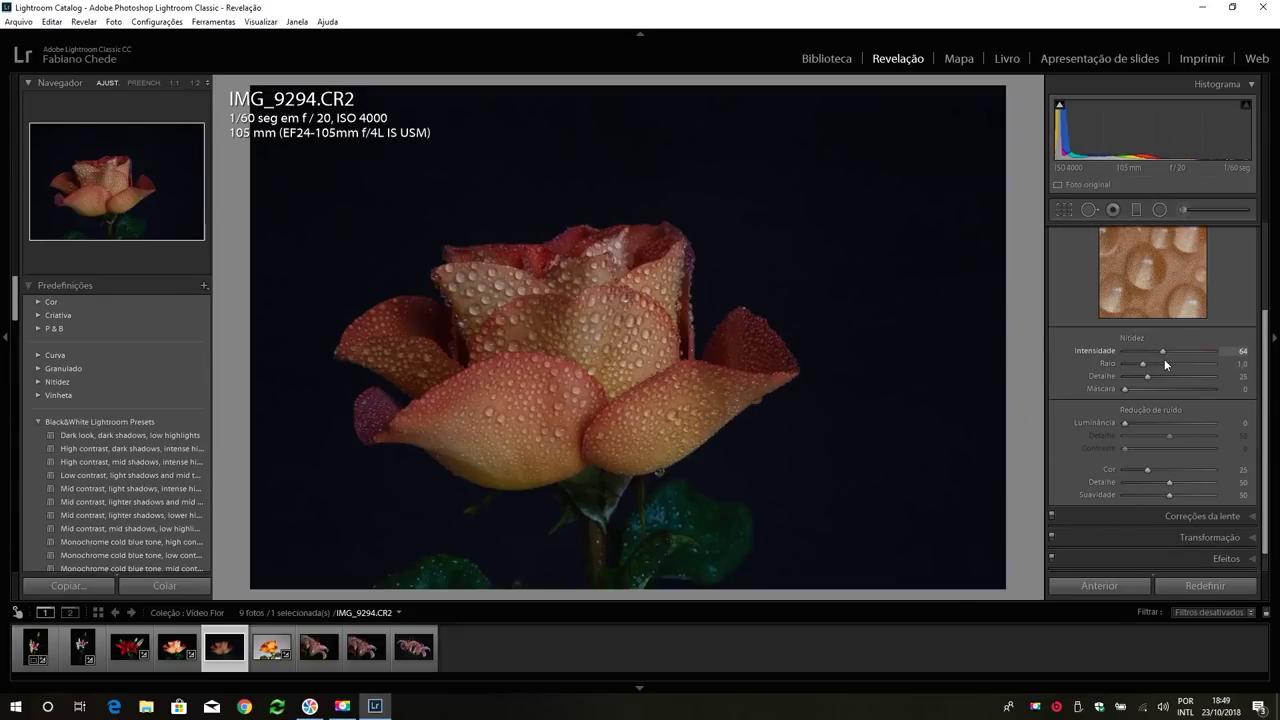
- Set the darker rose photo's Contrast to +54, Blacks to −25 and Highlights to +31, and check it full screen
left_click_drag(1270, 412, 1261, 318)
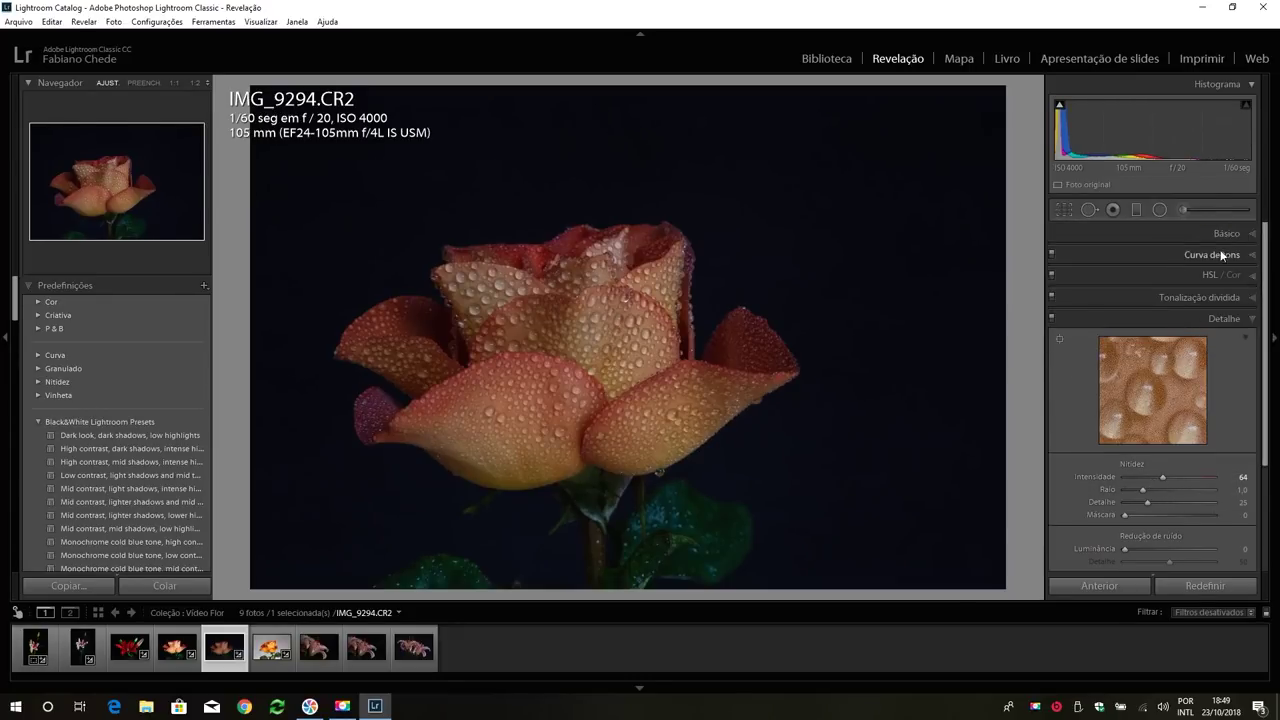
left_click(1215, 233)
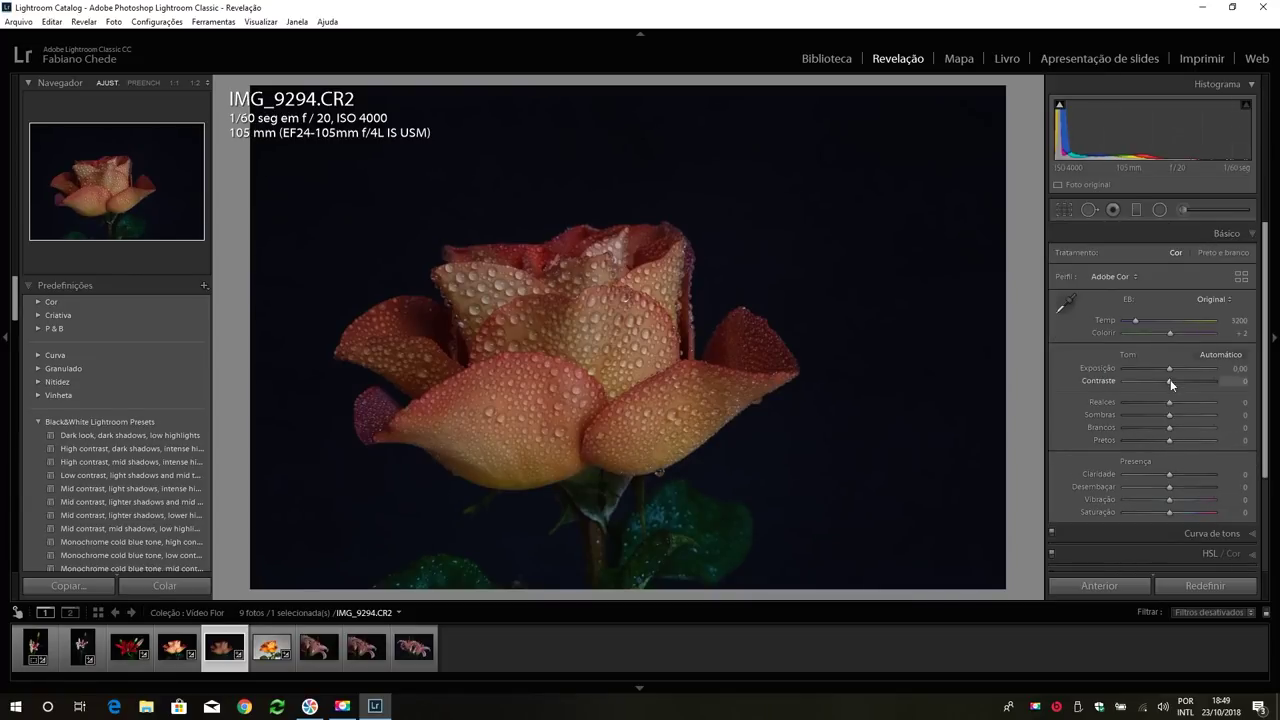
left_click_drag(1175, 382, 1194, 395)
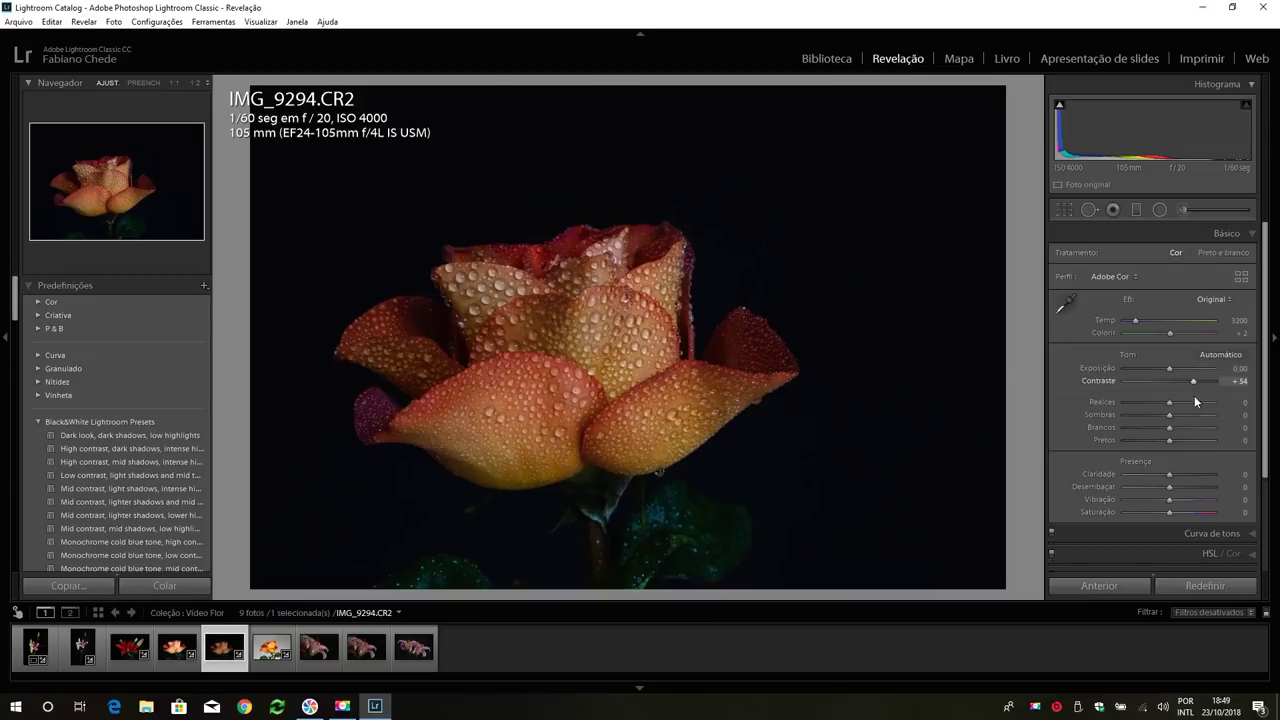
left_click_drag(1172, 443, 1158, 440)
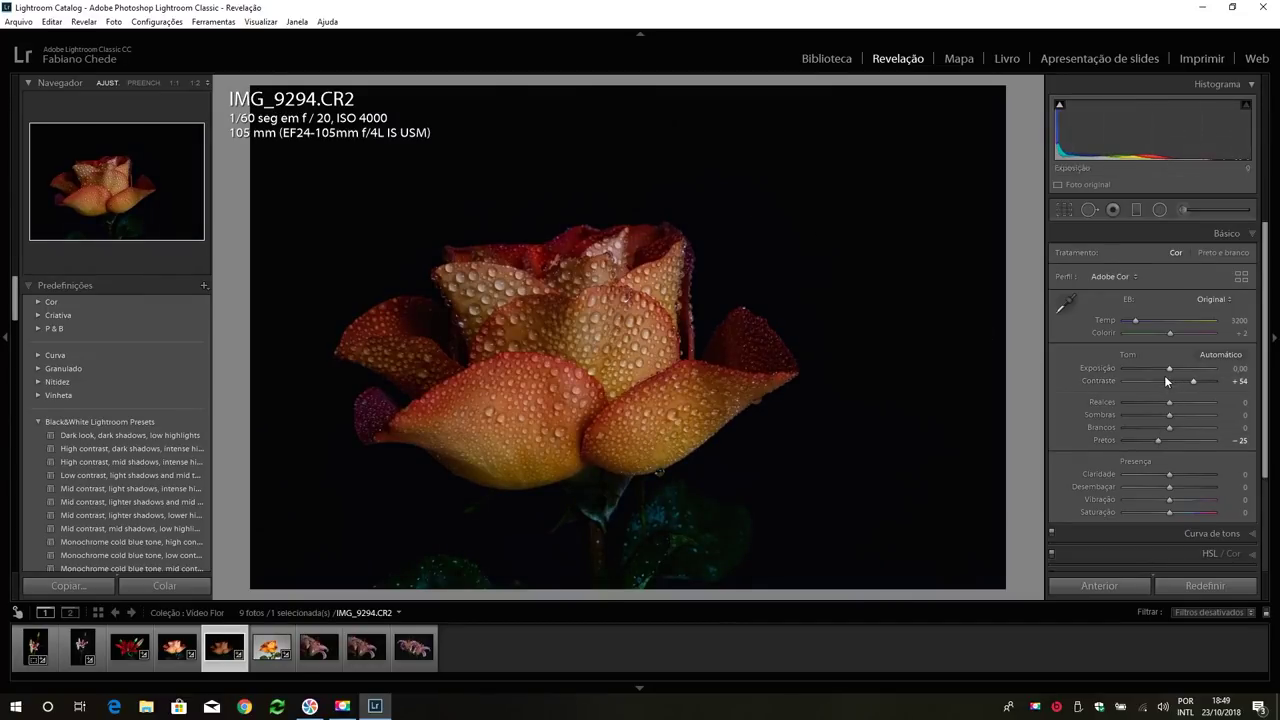
left_click_drag(1169, 406, 1182, 409)
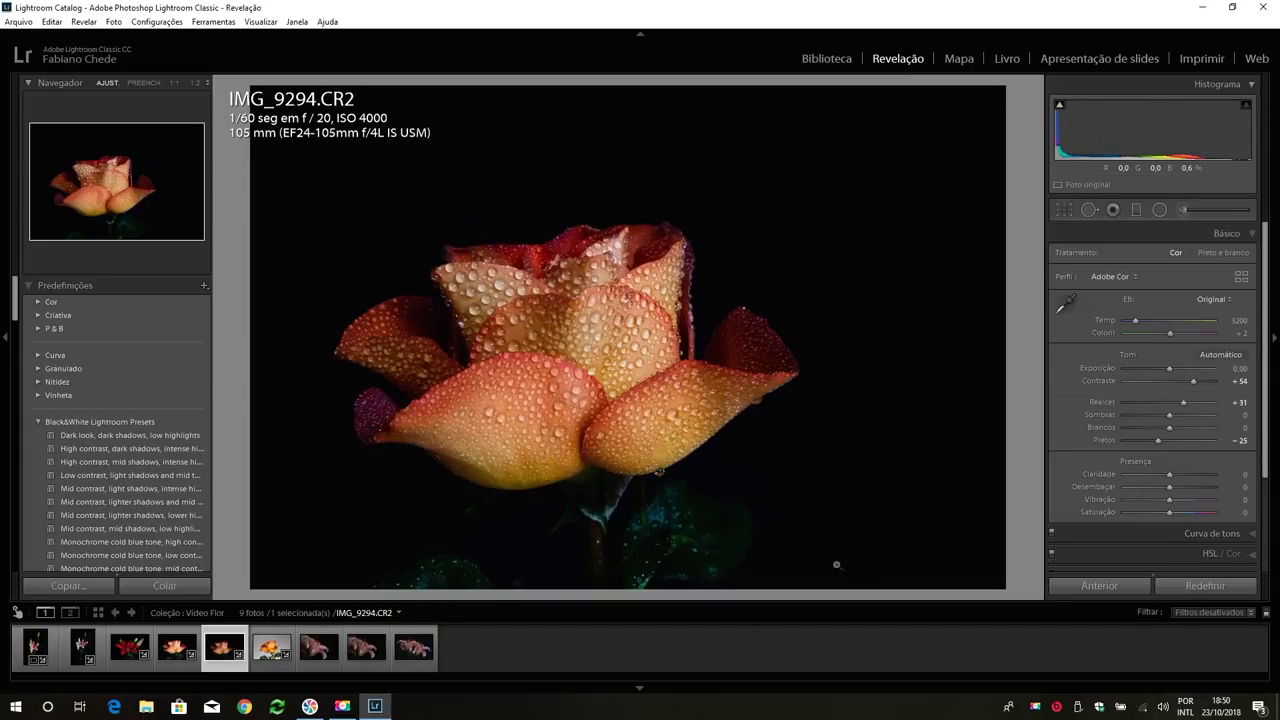
key("ctrl+Return")
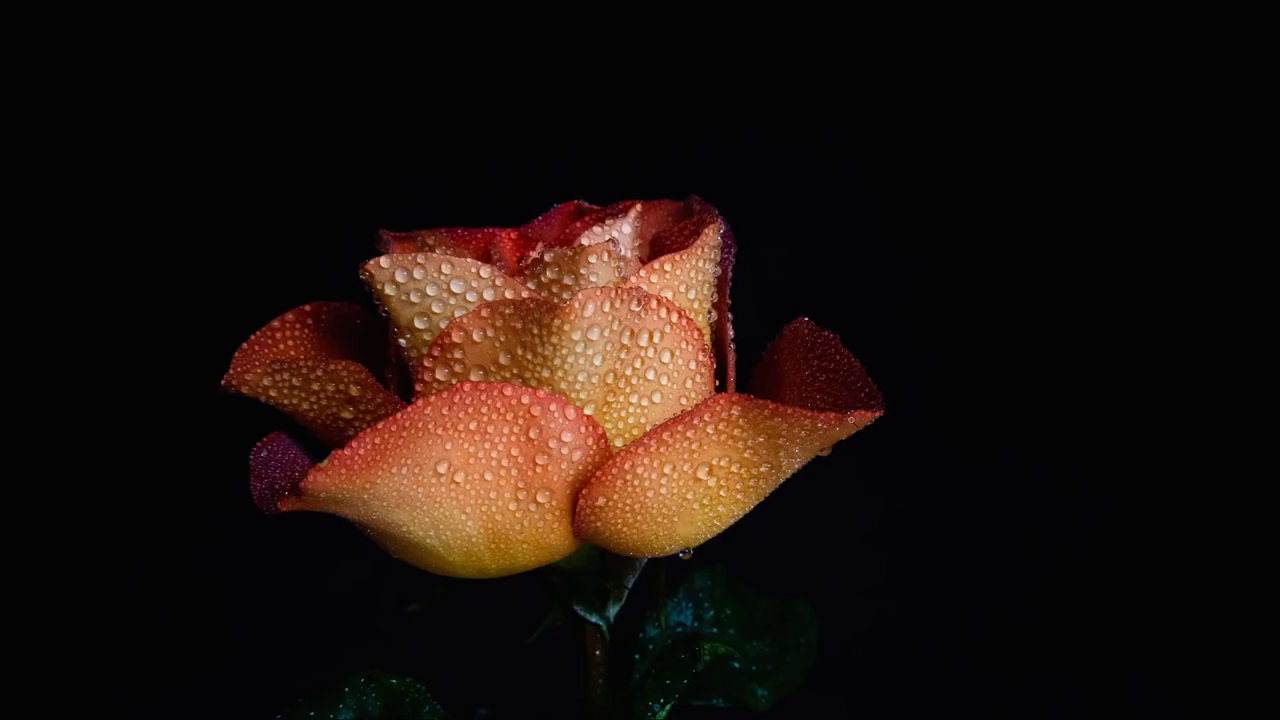
key("f")
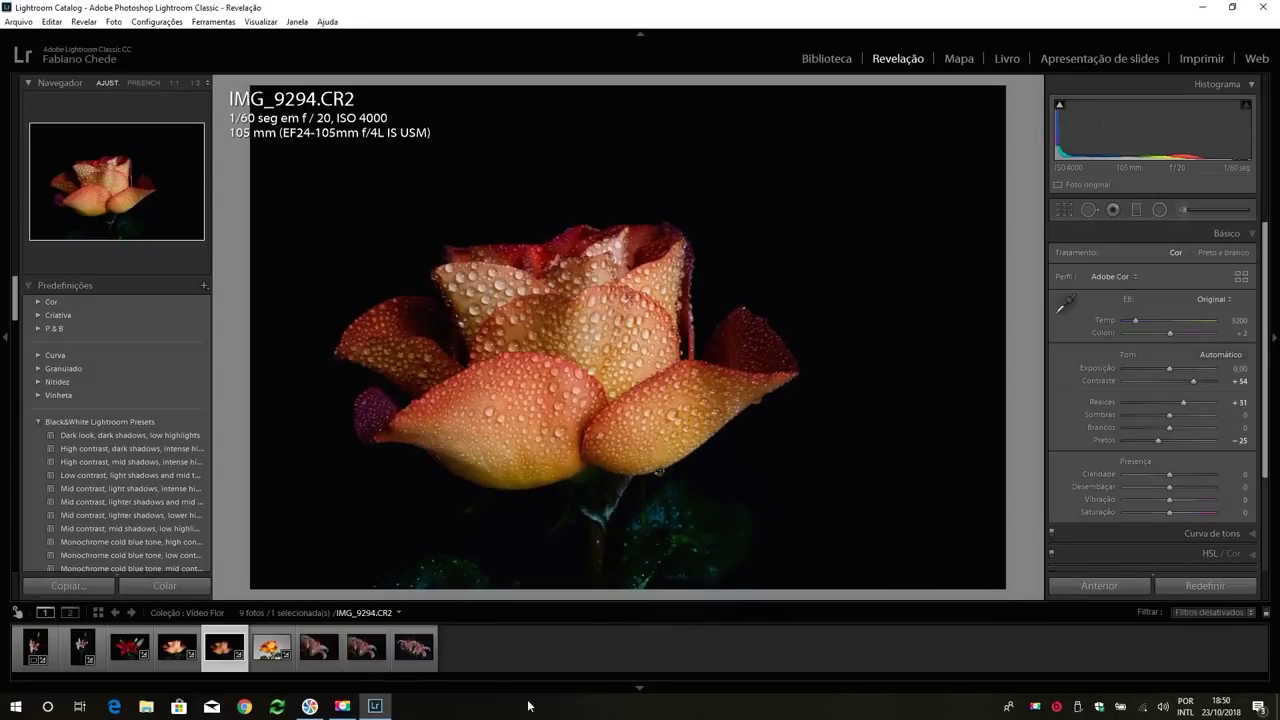
- Open the pink lily photo IMG_9432.CR2 and set Contrast to +40, Highlights to +27, Whites to +25 and Blacks to −16
left_click(333, 662)
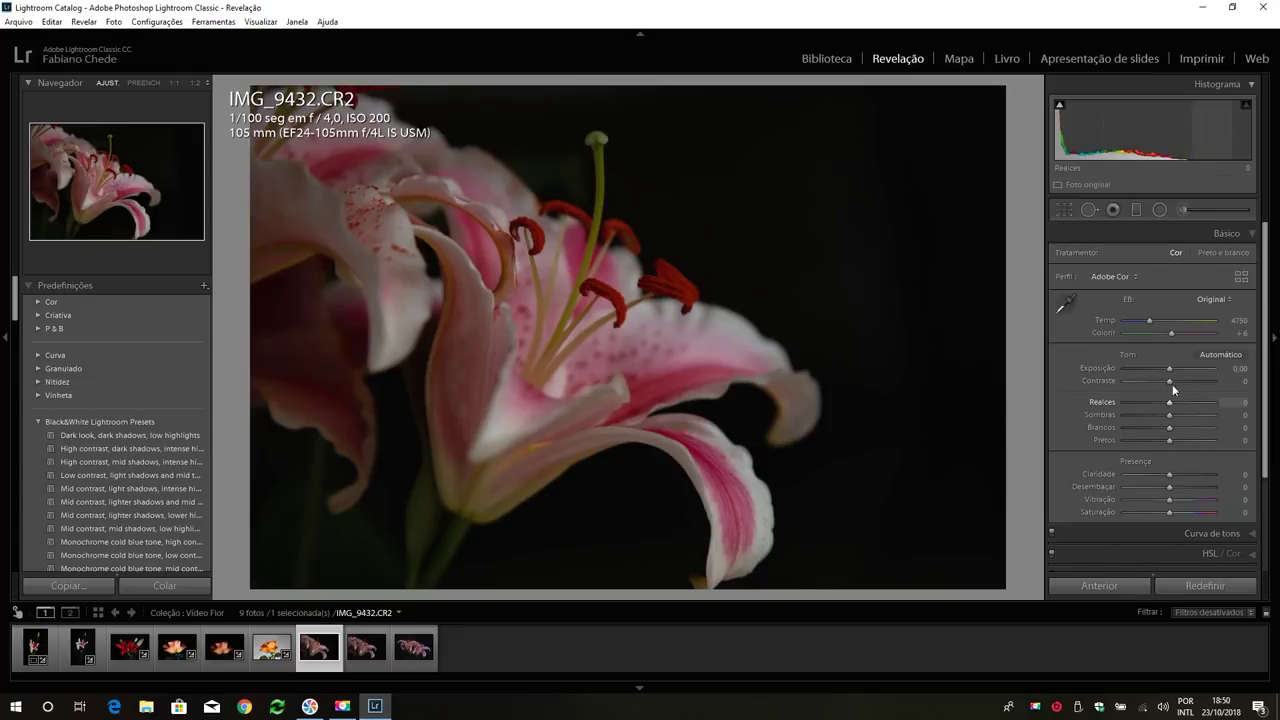
left_click(1221, 230)
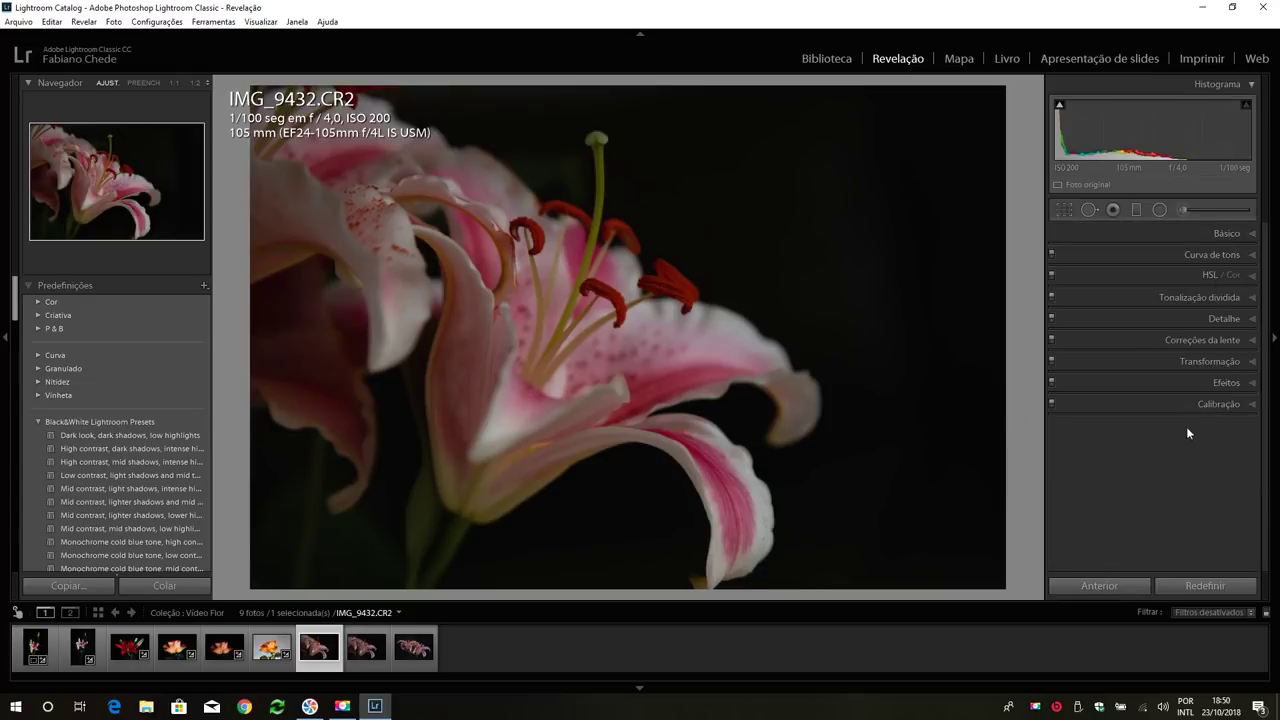
left_click(1217, 234)
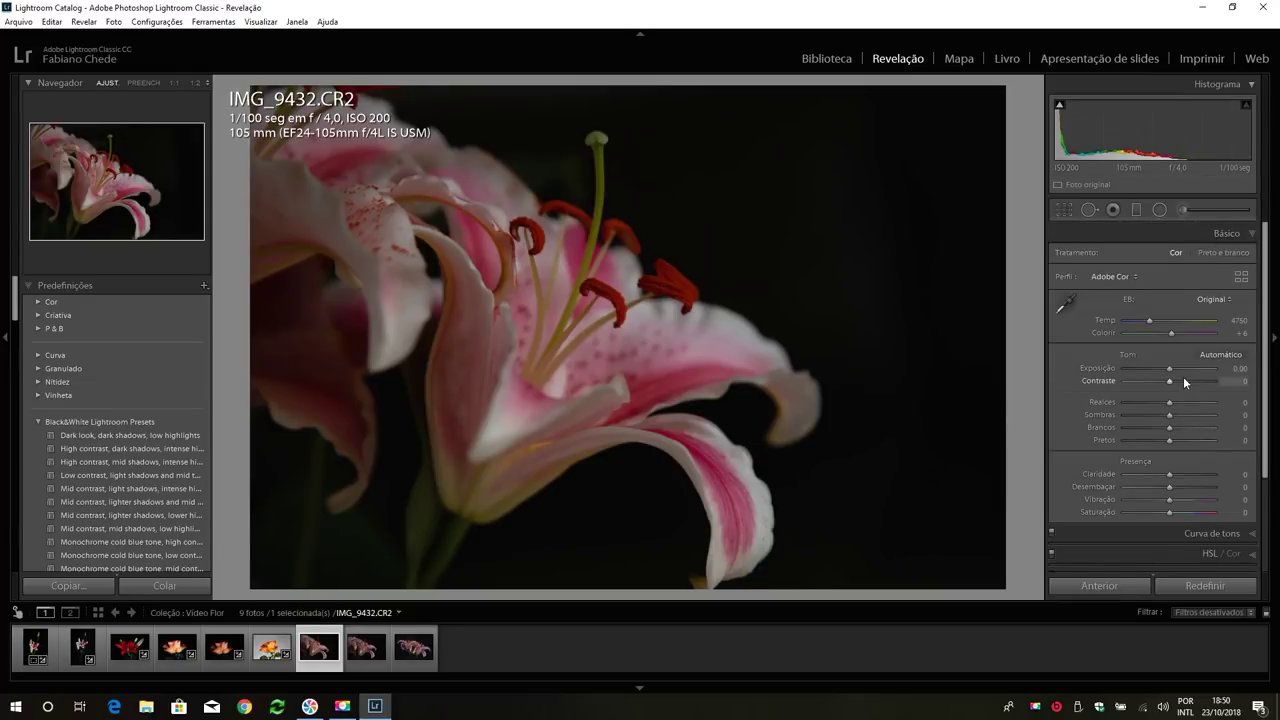
left_click_drag(1172, 380, 1186, 381)
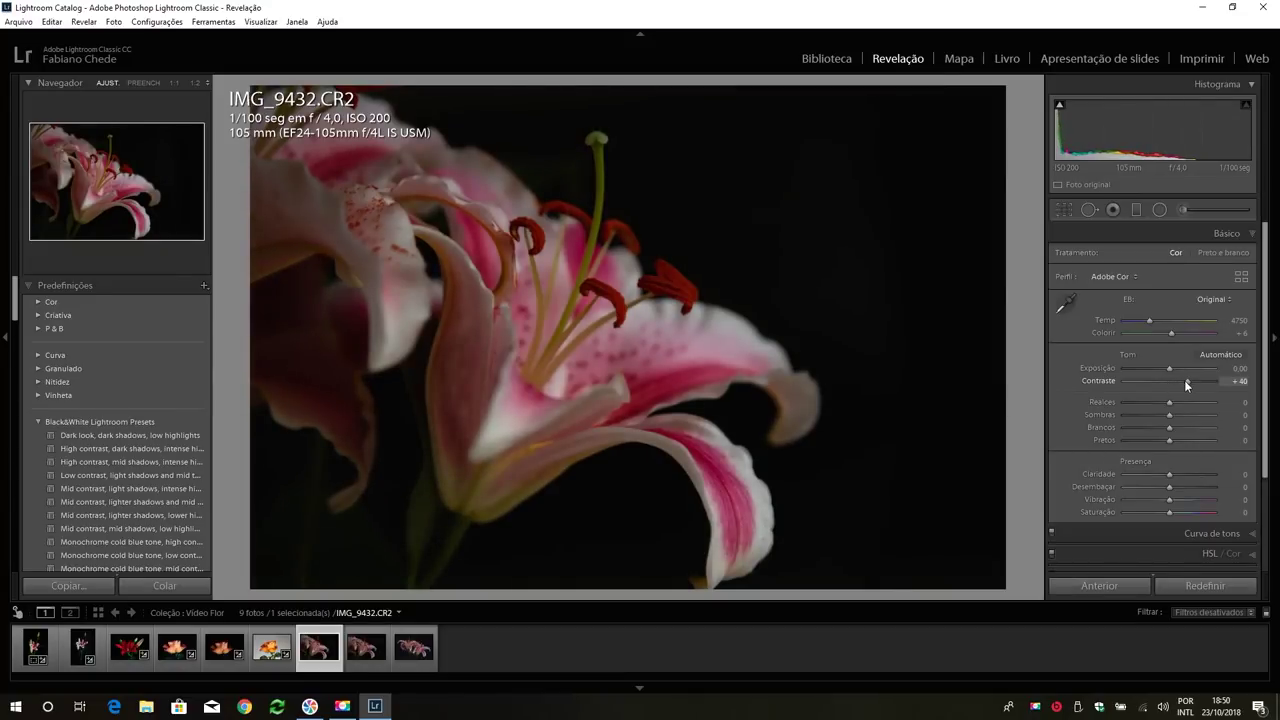
mouse_move(1169, 440)
left_mouse_down()
mouse_move(1157, 440)
mouse_move(1182, 404)
mouse_move(1180, 429)
left_mouse_up()
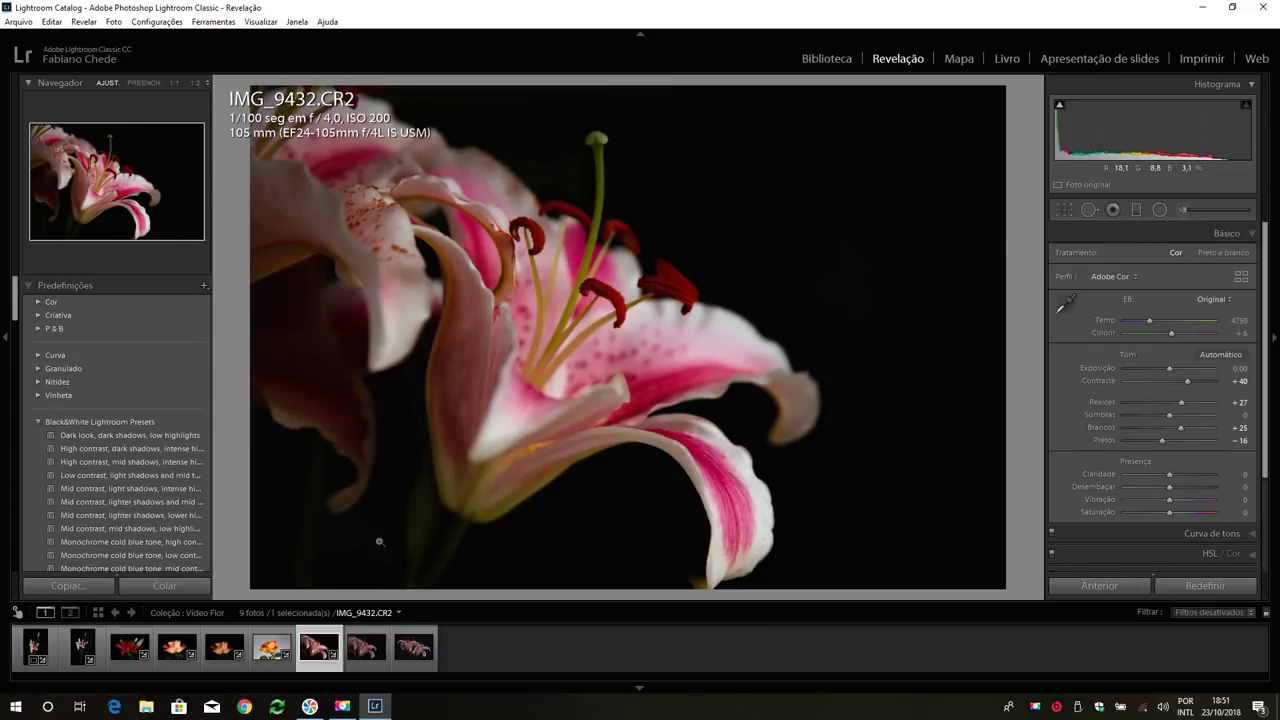
- Open the pink lily photo IMG_9434.CR2 and set Contrast to +63, Highlights to +34, Whites to +36 and Blacks to −27
left_click(368, 663)
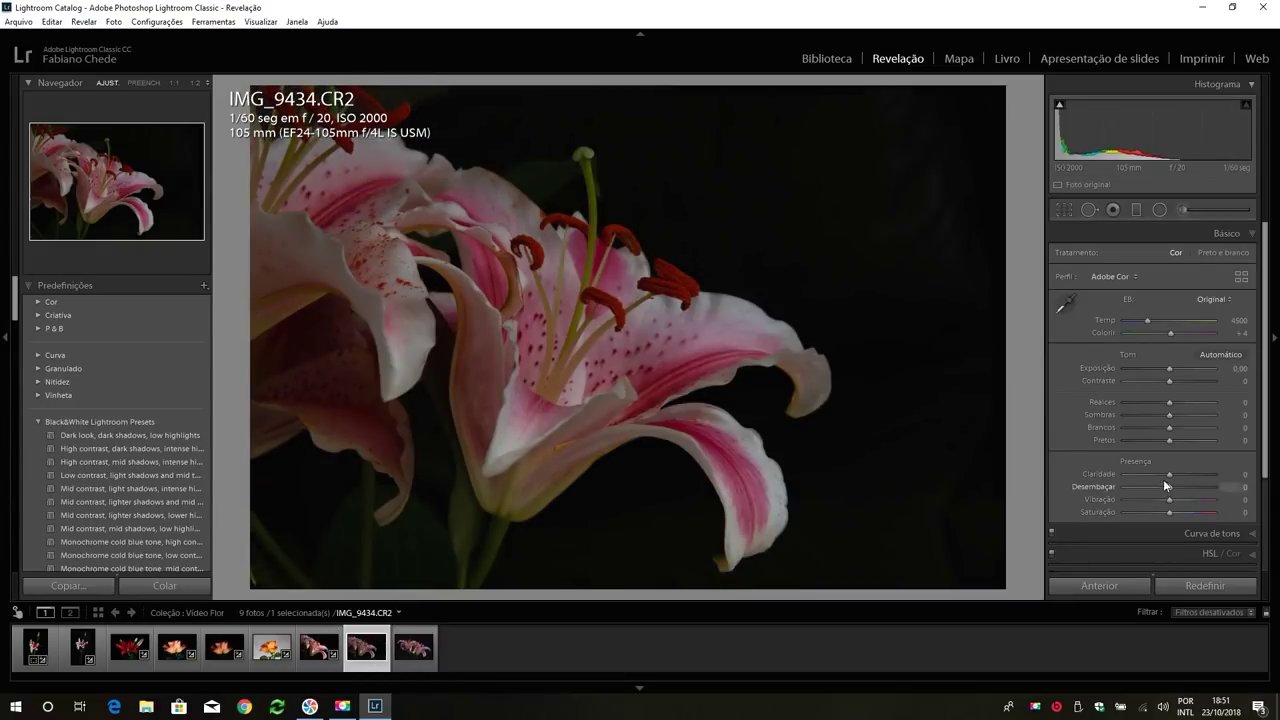
left_click(1198, 385)
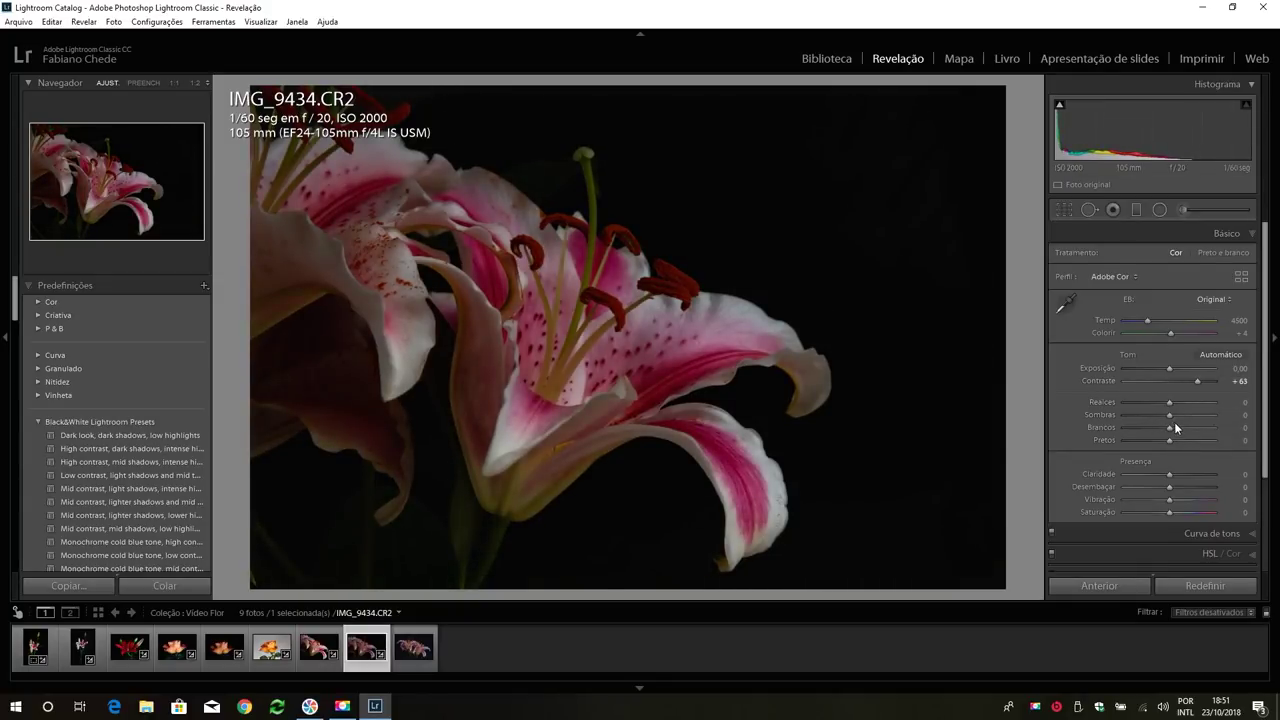
mouse_move(1169, 428)
left_mouse_down()
mouse_move(1187, 431)
mouse_move(1187, 407)
mouse_move(1156, 443)
left_mouse_up()
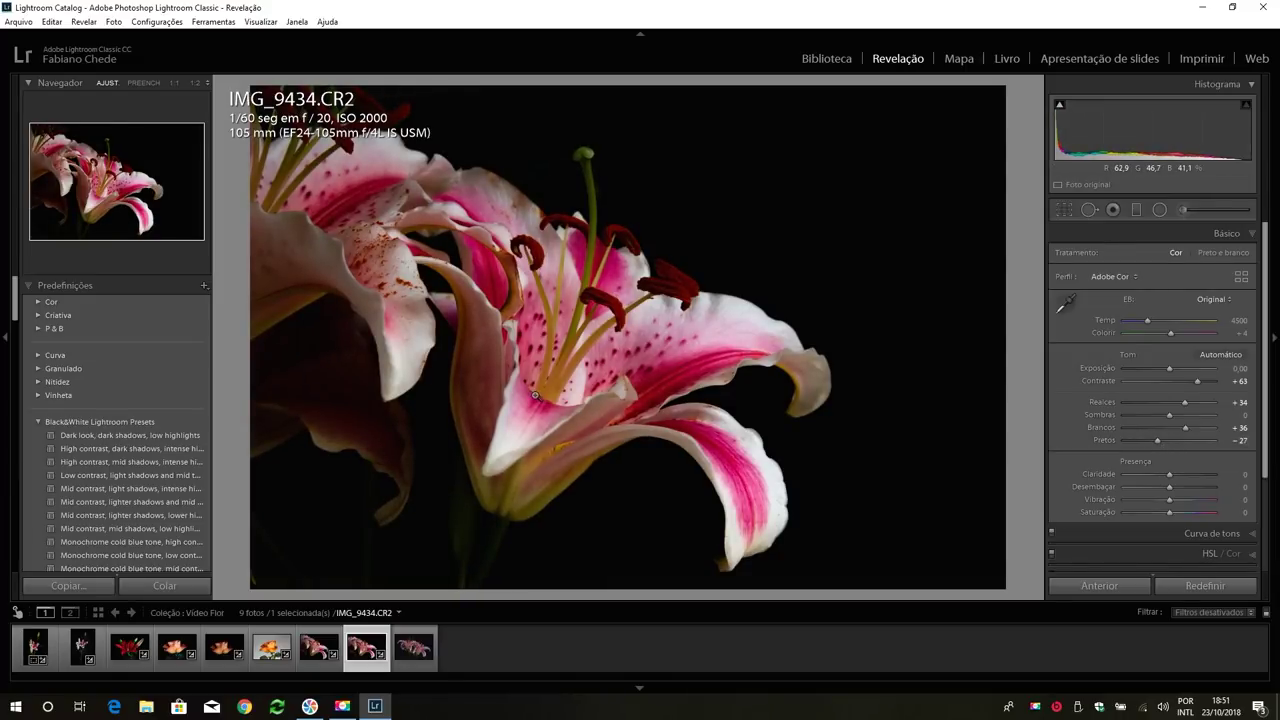
- Check the edited pink lily photo IMG_9434.CR2 full screen and return to the develop view
key("f")
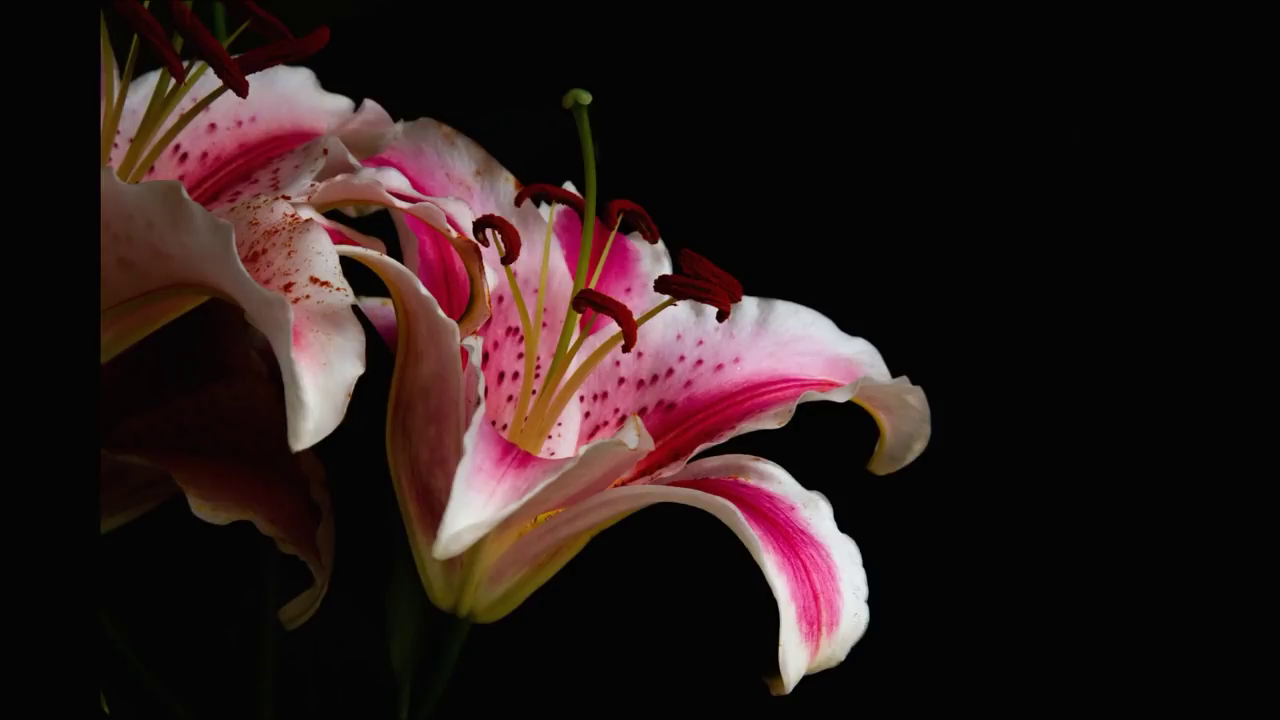
key("Escape")
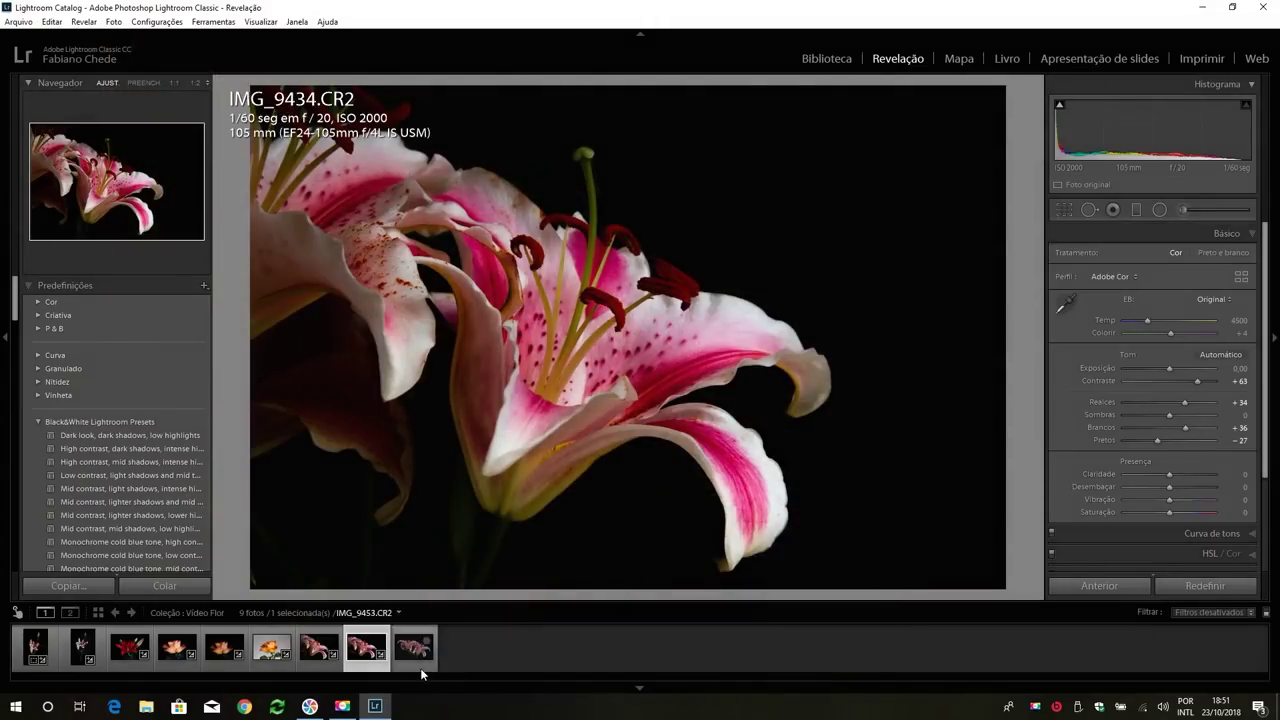
- Open the pink lily photo IMG_9453.CR2 and set Contrast to +57, Highlights to +33, Whites to +31 and Blacks to −46
left_click(418, 658)
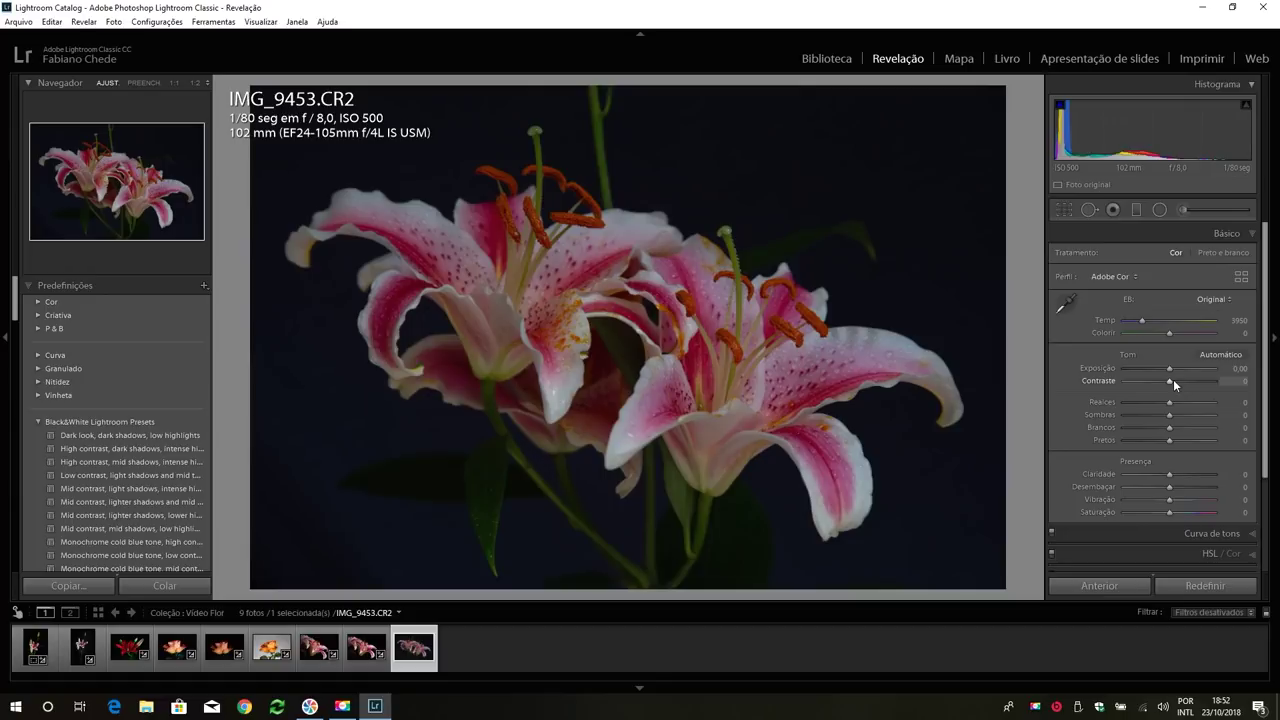
left_click_drag(1172, 381, 1197, 388)
left_click_drag(1184, 434, 1148, 447)
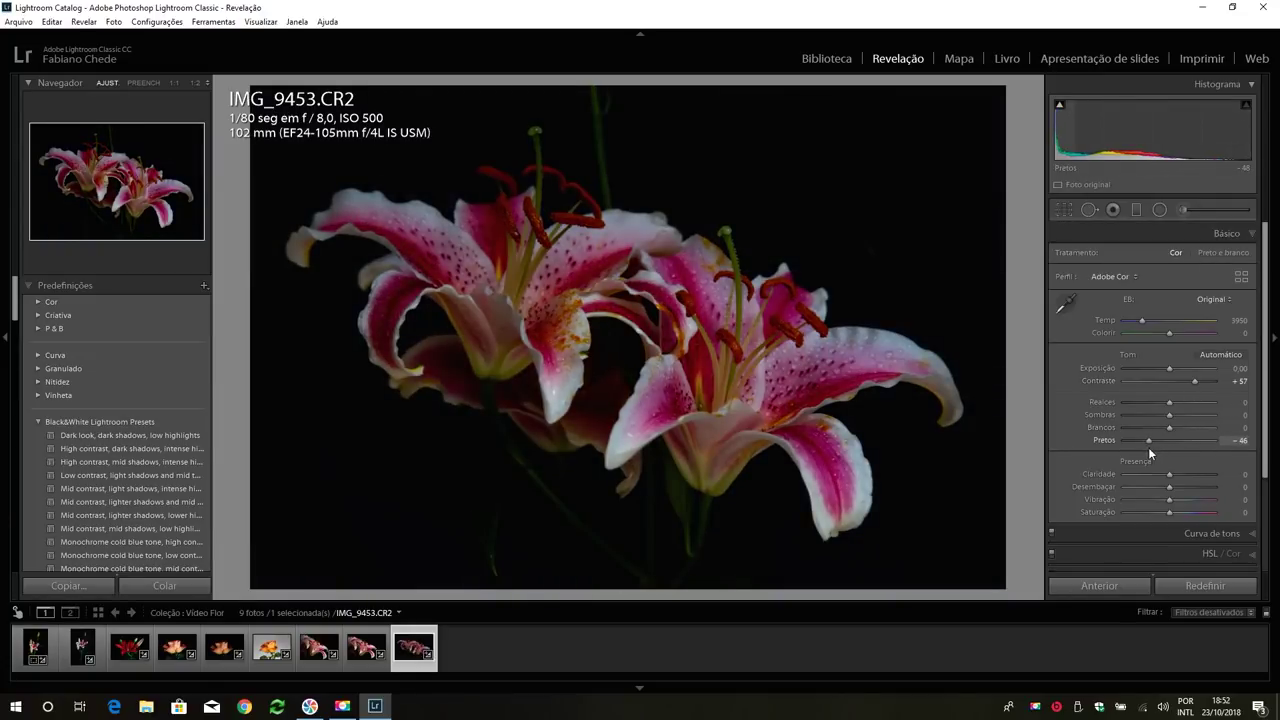
left_click_drag(1169, 401, 1184, 427)
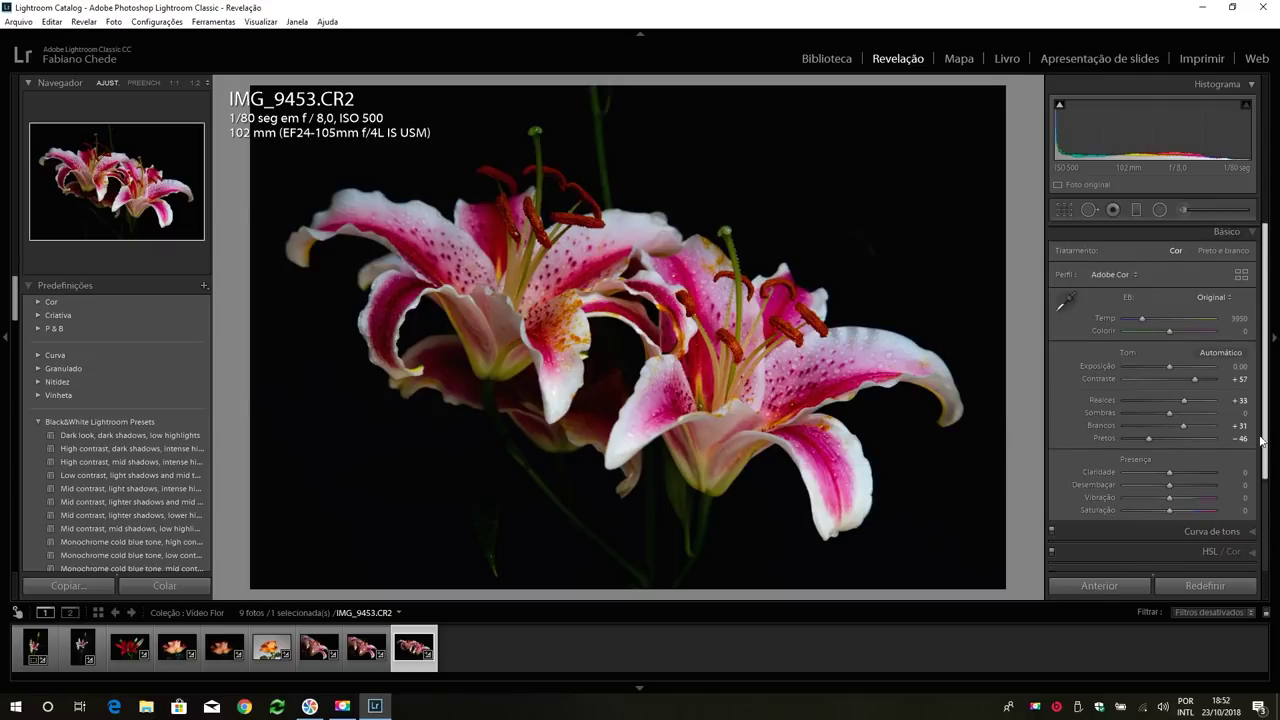
- Set the sharpening amount of the pink lily photo IMG_9453.CR2 to 68
scroll(1262, 413, "down", 2)
left_click(1223, 536)
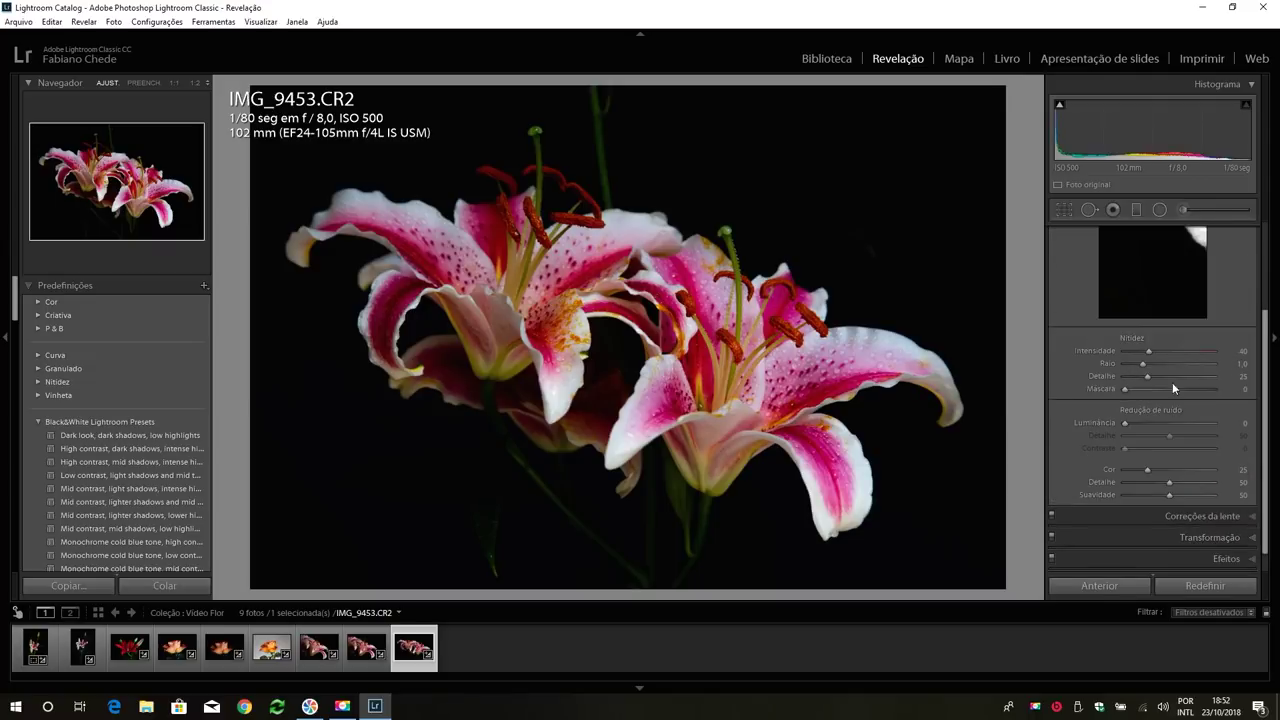
left_click_drag(1147, 352, 1156, 357)
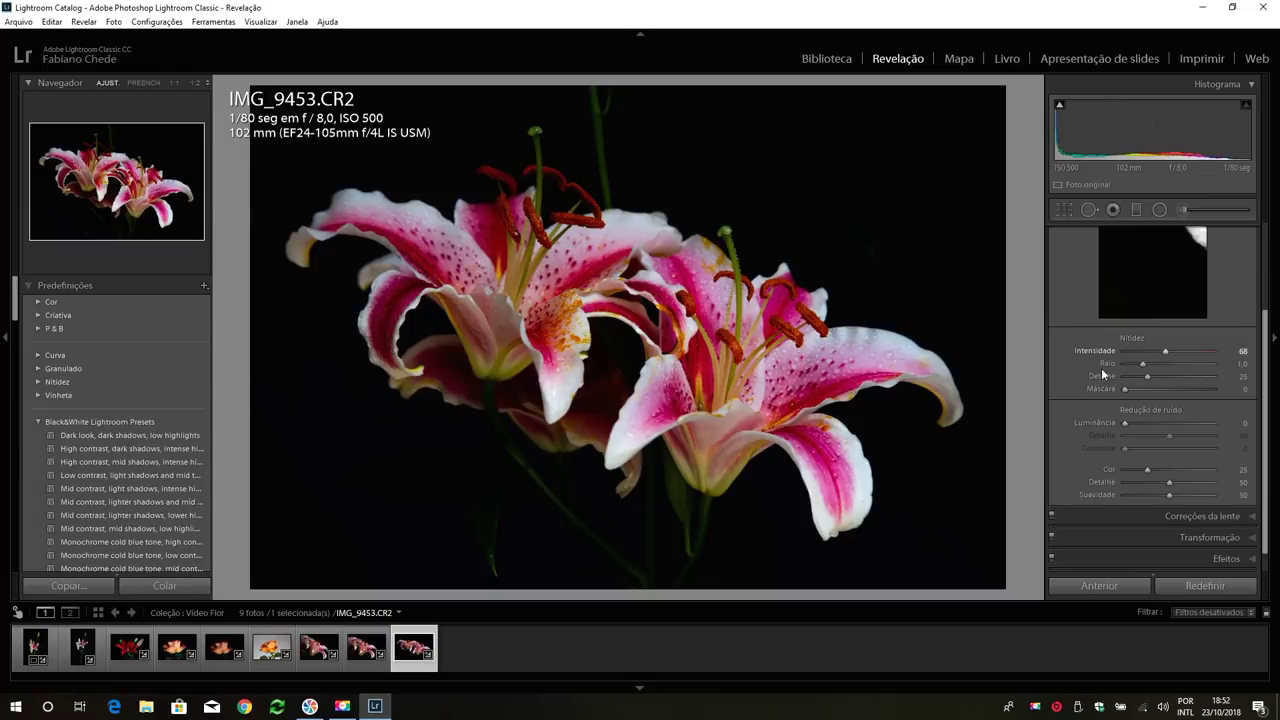